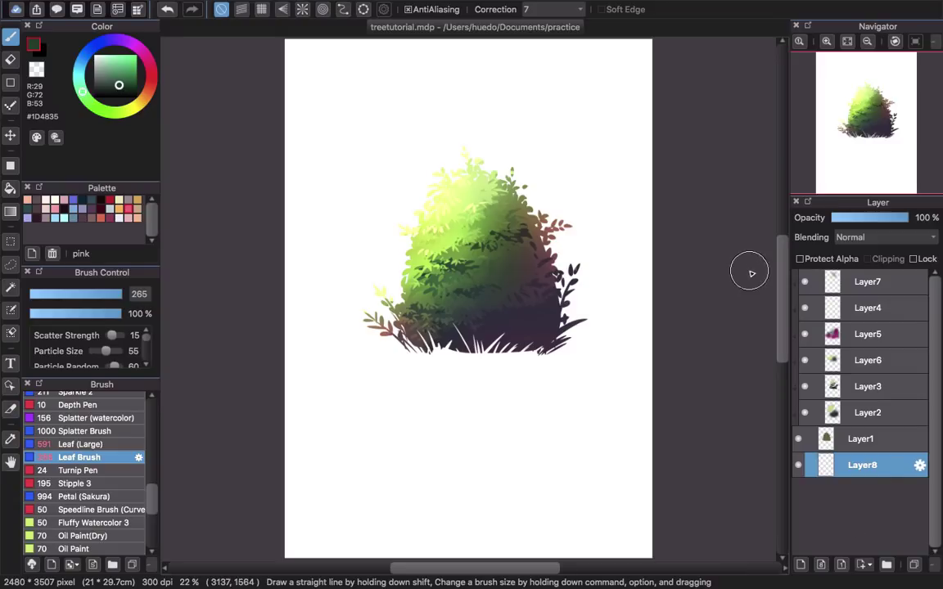
# - Hide Layer1 with the finished bush and choose the G Pen with dark green #2D481D for Layer8
pyautogui.click(798, 439)
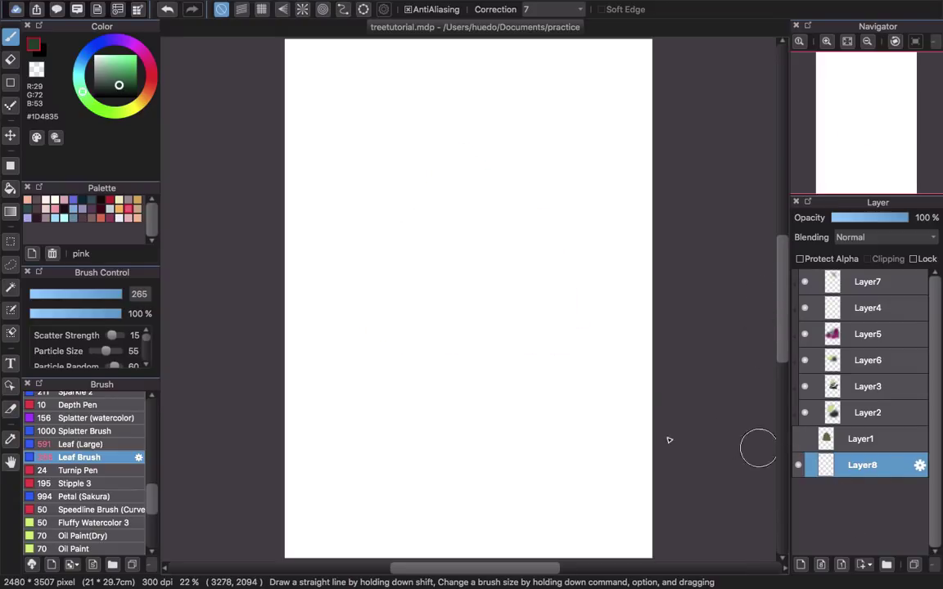
pyautogui.moveTo(152, 498); pyautogui.dragTo(148, 422)
pyautogui.click(91, 508)
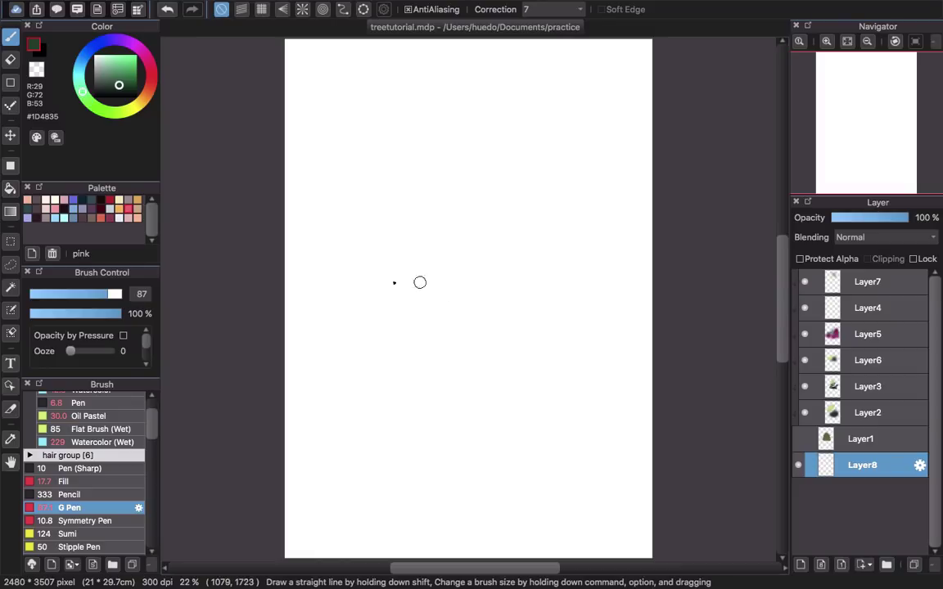
pyautogui.click(111, 114)
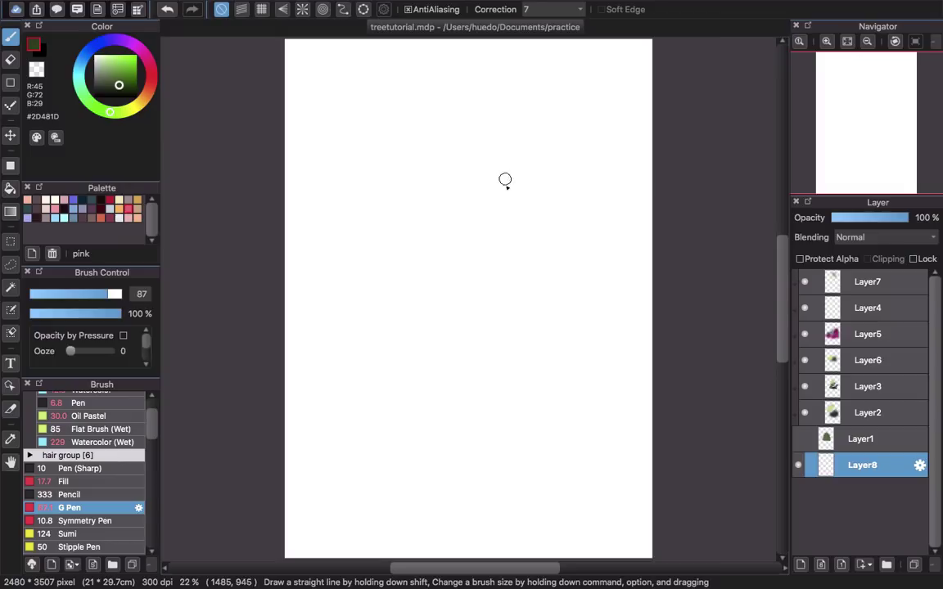
# - Draw a closed, rounded bush outline in the middle of the canvas at about 100 px and fill it with the dark green
pyautogui.press(']')
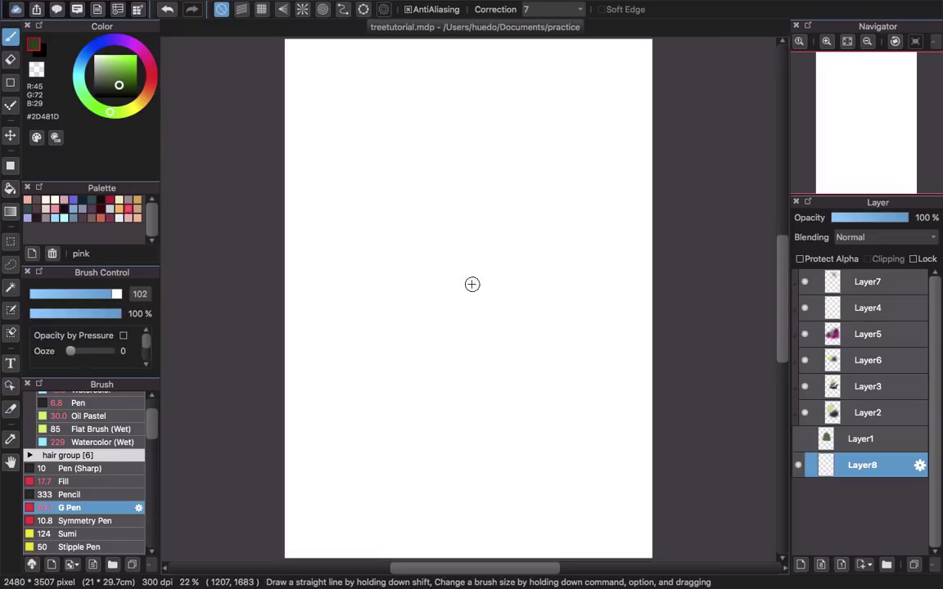
pyautogui.moveTo(432, 365)
pyautogui.mouseDown()
pyautogui.moveTo(408, 296)
pyautogui.moveTo(426, 246)
pyautogui.moveTo(451, 225)
pyautogui.moveTo(484, 233)
pyautogui.moveTo(508, 276)
pyautogui.moveTo(520, 329)
pyautogui.moveTo(495, 358)
pyautogui.moveTo(423, 370)
pyautogui.moveTo(499, 357)
pyautogui.mouseUp()
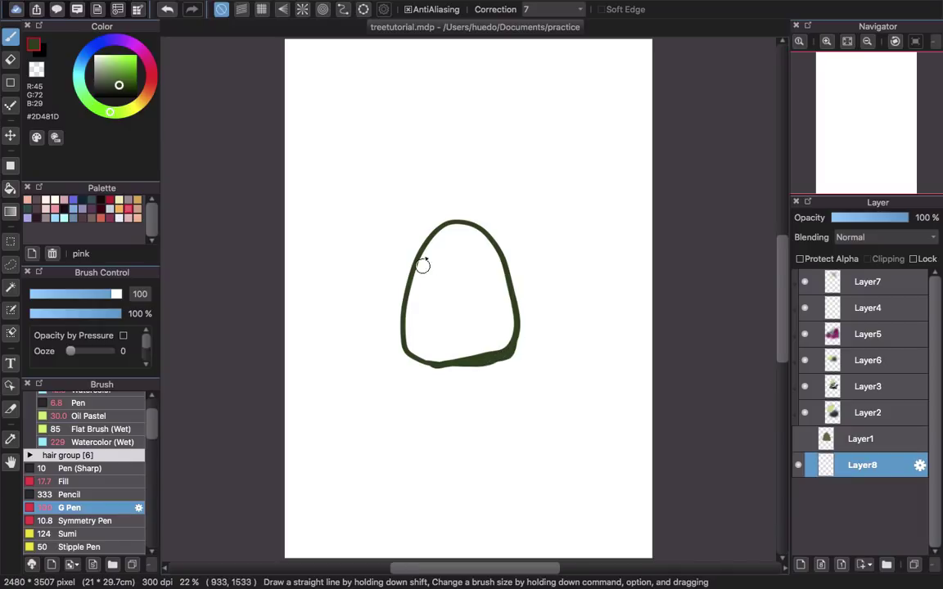
pyautogui.press('g')
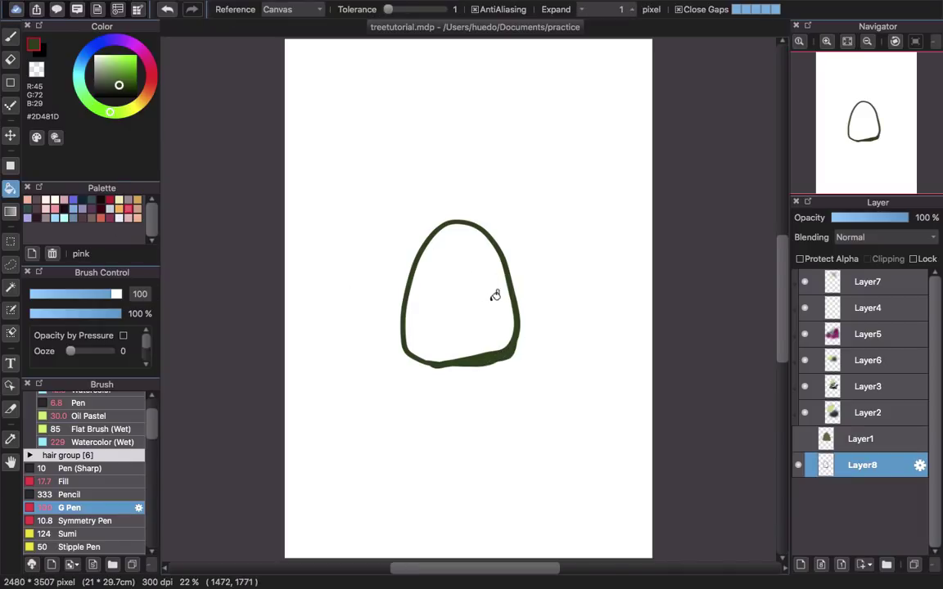
pyautogui.press('b')
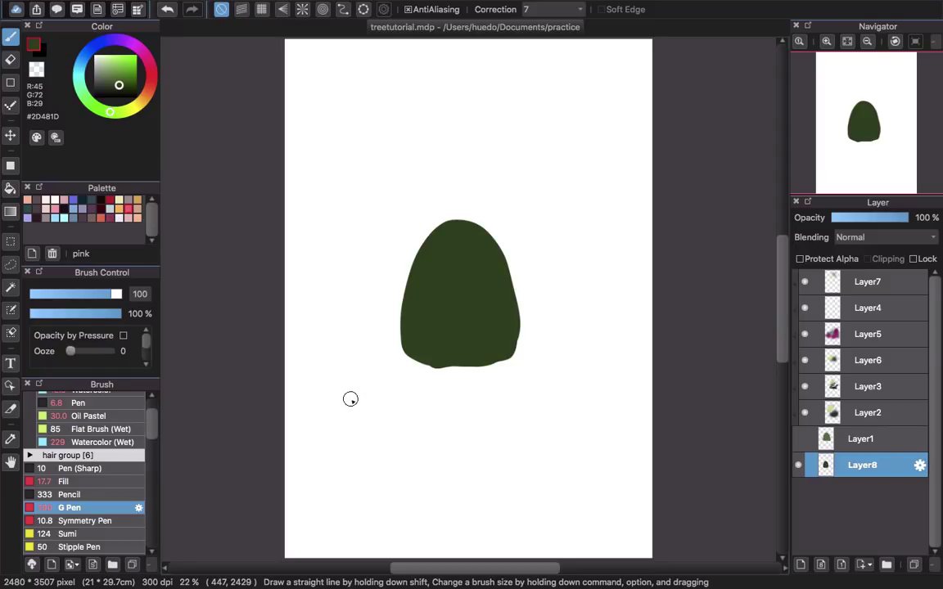
# - Switch to the Leaf Brush, look over its brush settings and save them with a width of 266 px
pyautogui.moveTo(154, 427); pyautogui.dragTo(167, 495)
pyautogui.click(127, 483)
pyautogui.click(139, 483)
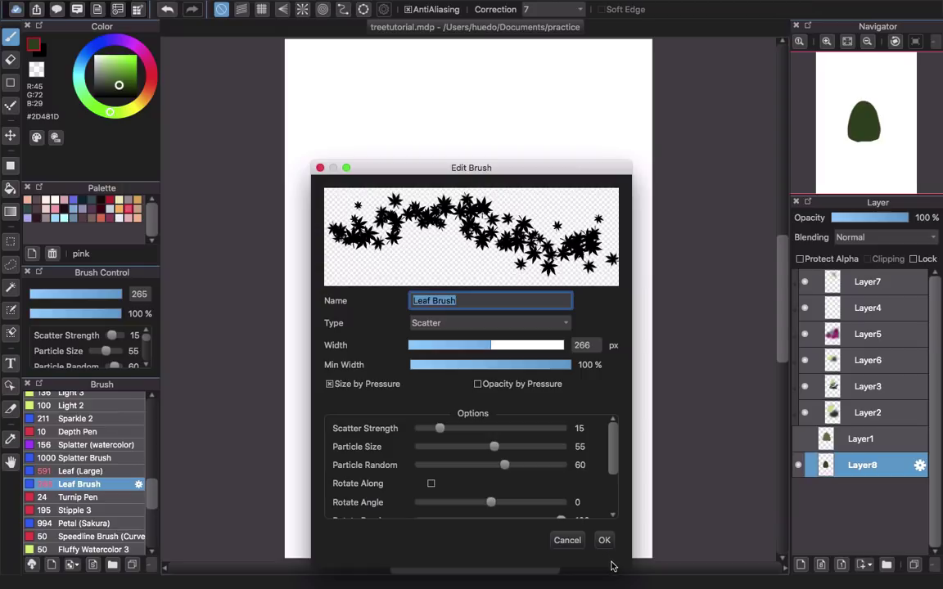
pyautogui.click(570, 542)
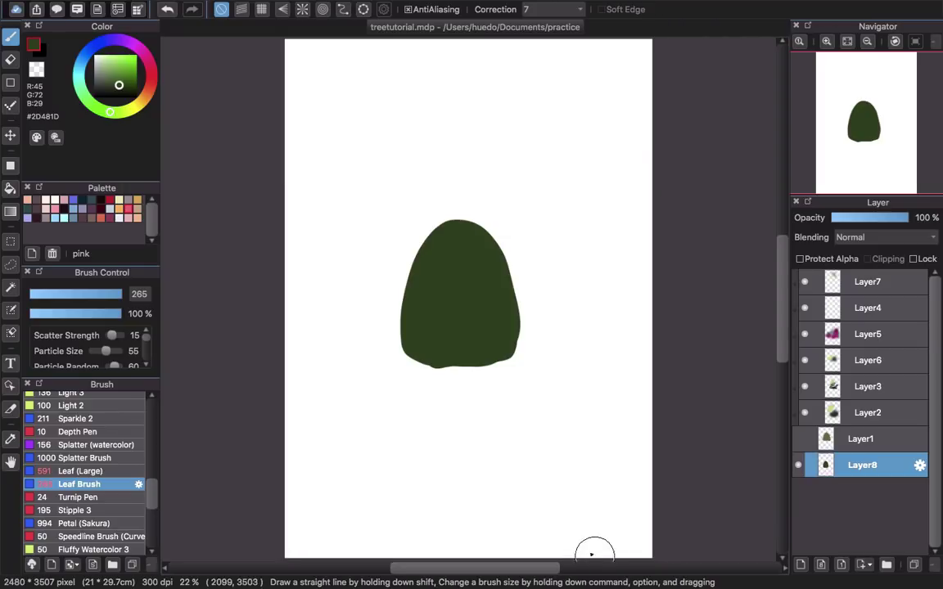
pyautogui.click(138, 484)
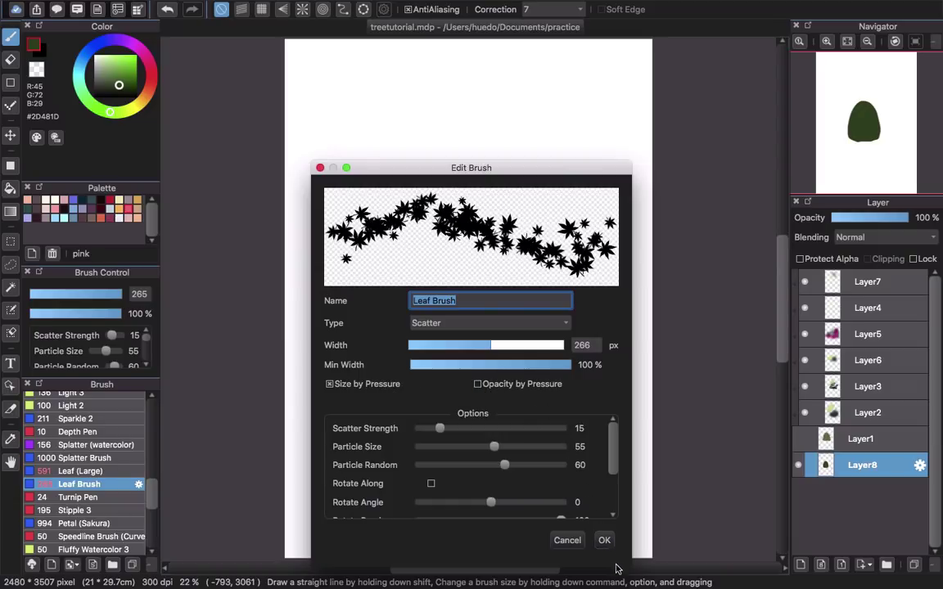
pyautogui.click(604, 541)
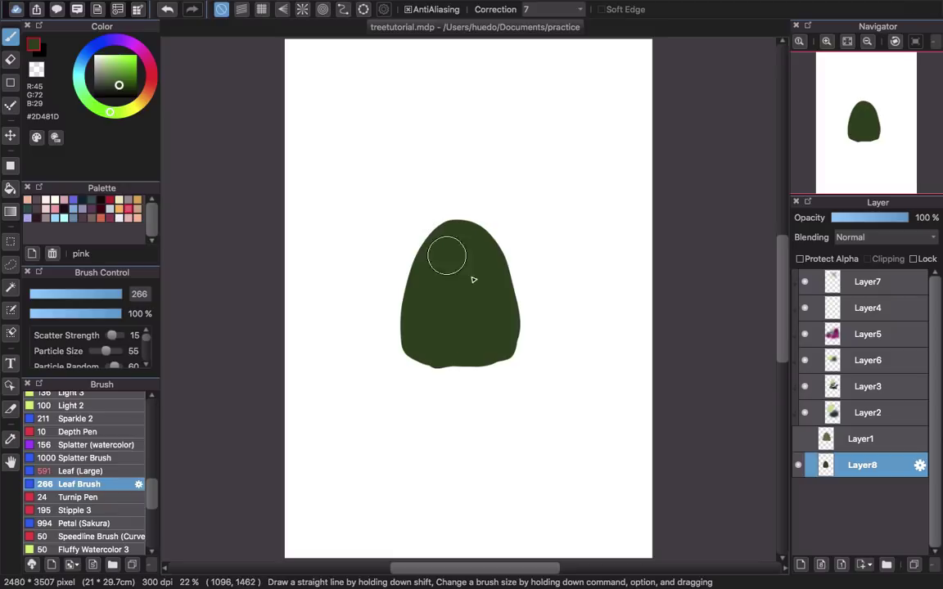
# - Add a new layer above Layer8, try a leaf stroke on the bush's upper edge and undo it
pyautogui.click(801, 566)
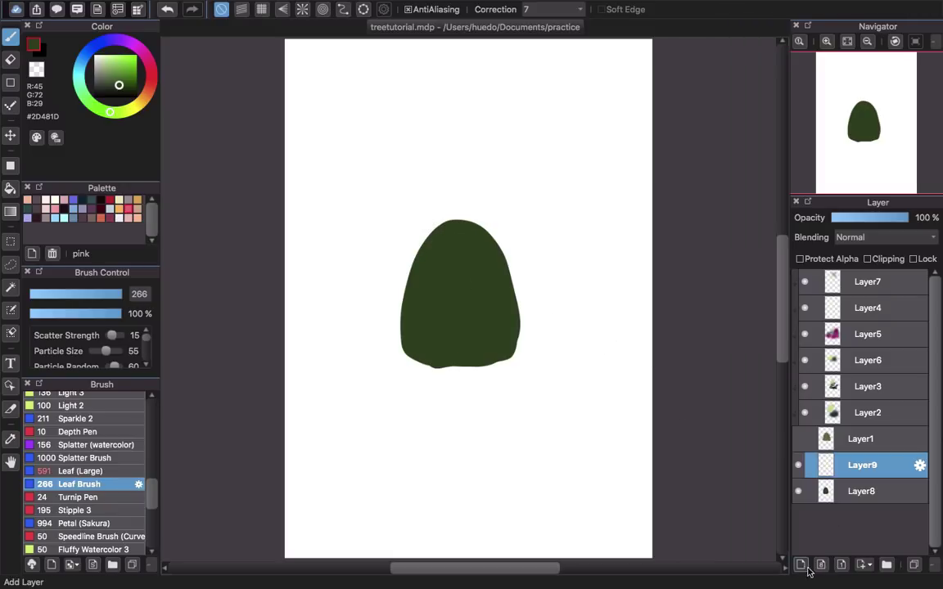
pyautogui.moveTo(445, 233)
pyautogui.mouseDown()
pyautogui.moveTo(396, 249)
pyautogui.moveTo(454, 261)
pyautogui.moveTo(419, 265)
pyautogui.moveTo(423, 248)
pyautogui.moveTo(441, 248)
pyautogui.moveTo(446, 231)
pyautogui.mouseUp()
pyautogui.press('super+z')
pyautogui.press('super+z')
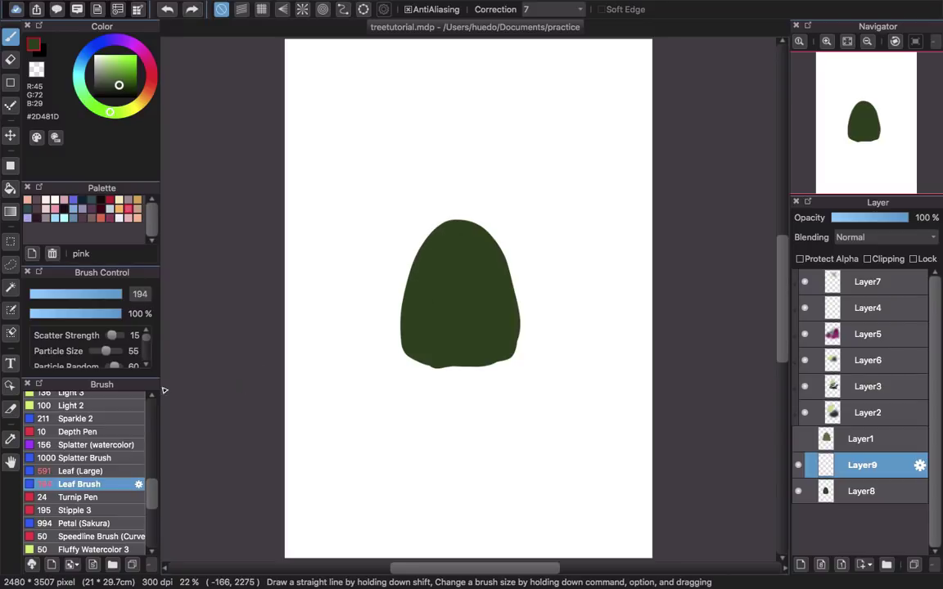
# - Set the Leaf Brush's Scatter Strength to 1
pyautogui.click(138, 484)
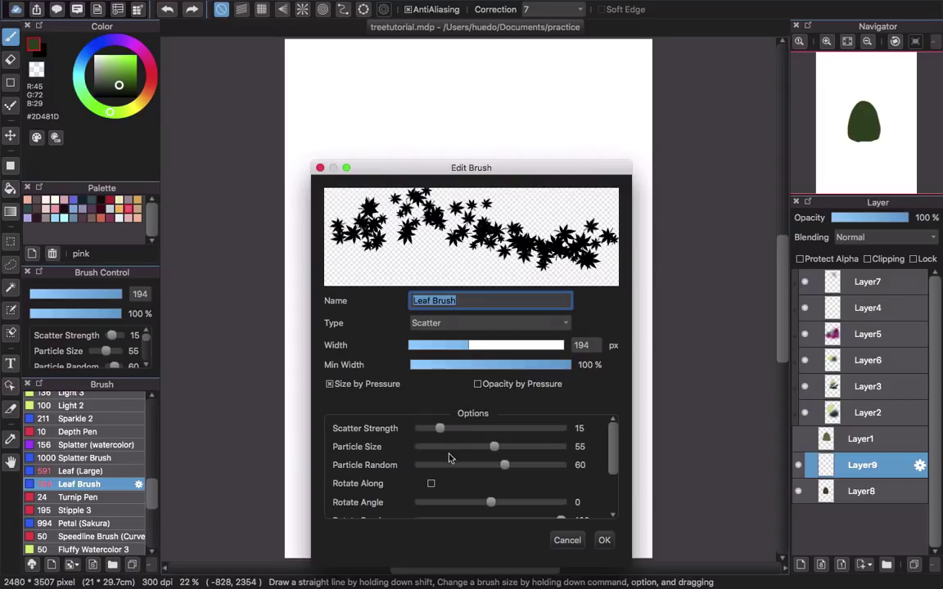
pyautogui.moveTo(439, 428); pyautogui.dragTo(420, 428)
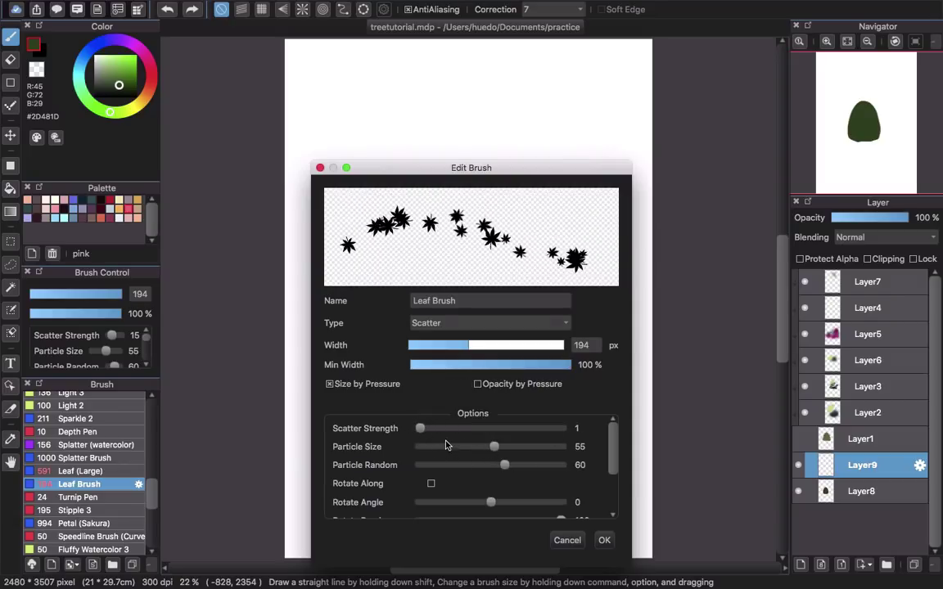
pyautogui.click(604, 540)
# - Paint scattered leaves around the sides and top of the bush on Layer9 with the Leaf Brush at about 282 px
pyautogui.moveTo(454, 226)
pyautogui.mouseDown()
pyautogui.moveTo(422, 257)
pyautogui.moveTo(447, 224)
pyautogui.moveTo(419, 256)
pyautogui.moveTo(443, 227)
pyautogui.mouseUp()
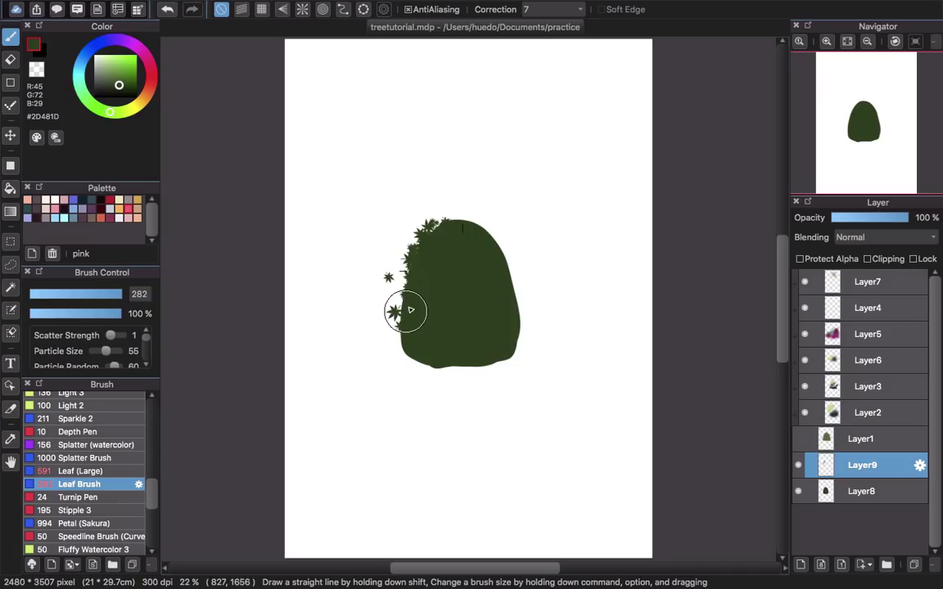
pyautogui.moveTo(400, 312)
pyautogui.mouseDown()
pyautogui.moveTo(404, 338)
pyautogui.moveTo(396, 343)
pyautogui.moveTo(424, 353)
pyautogui.moveTo(405, 317)
pyautogui.moveTo(410, 286)
pyautogui.moveTo(439, 242)
pyautogui.moveTo(466, 229)
pyautogui.moveTo(438, 230)
pyautogui.moveTo(468, 231)
pyautogui.moveTo(459, 213)
pyautogui.moveTo(441, 225)
pyautogui.moveTo(444, 211)
pyautogui.moveTo(440, 229)
pyautogui.moveTo(449, 223)
pyautogui.moveTo(486, 243)
pyautogui.moveTo(506, 283)
pyautogui.moveTo(485, 235)
pyautogui.moveTo(510, 303)
pyautogui.moveTo(485, 227)
pyautogui.moveTo(513, 292)
pyautogui.moveTo(495, 237)
pyautogui.moveTo(522, 343)
pyautogui.moveTo(513, 312)
pyautogui.moveTo(517, 346)
pyautogui.moveTo(501, 355)
pyautogui.moveTo(488, 342)
pyautogui.moveTo(494, 252)
pyautogui.moveTo(462, 223)
pyautogui.mouseUp()
pyautogui.moveTo(406, 288); pyautogui.dragTo(405, 258)
pyautogui.moveTo(567, 405); pyautogui.dragTo(547, 383)
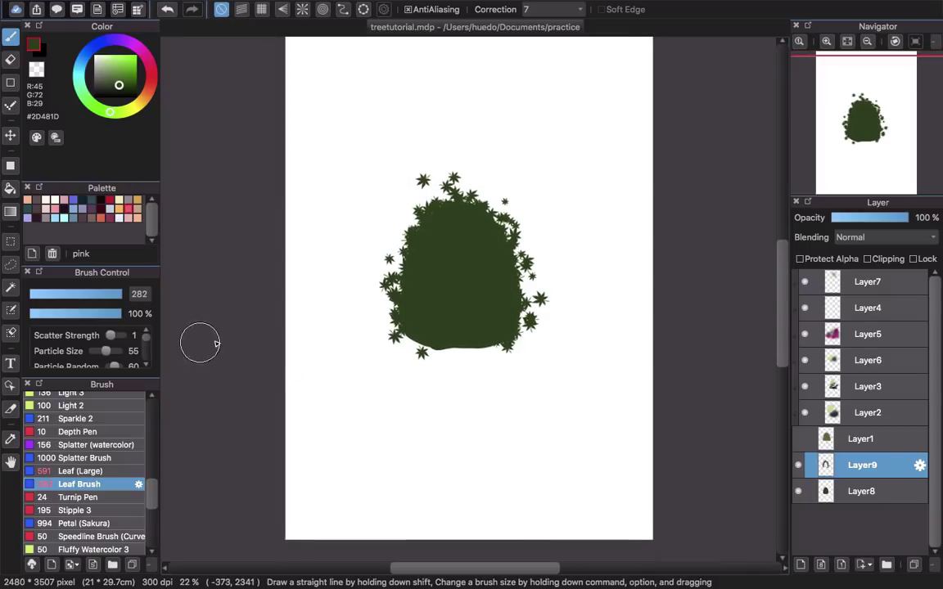
# - Set the Leaf Brush's Particle Size to 76 and Particle Random to 0, and paint larger leaves around the bush's edge
pyautogui.click(138, 486)
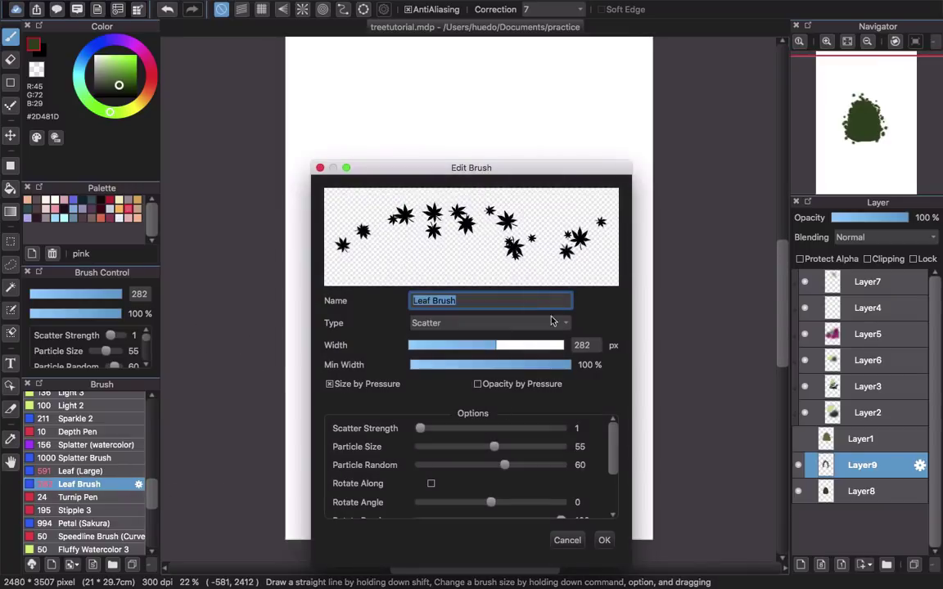
pyautogui.moveTo(493, 447)
pyautogui.mouseDown()
pyautogui.moveTo(412, 453)
pyautogui.moveTo(575, 449)
pyautogui.mouseUp()
pyautogui.moveTo(504, 464); pyautogui.dragTo(530, 465)
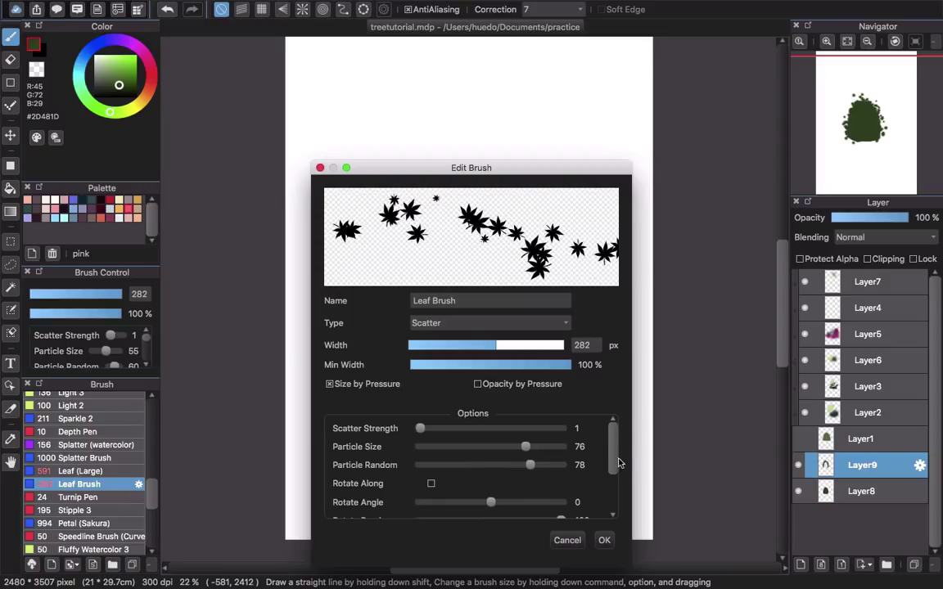
pyautogui.scroll(-3, 565, 467)
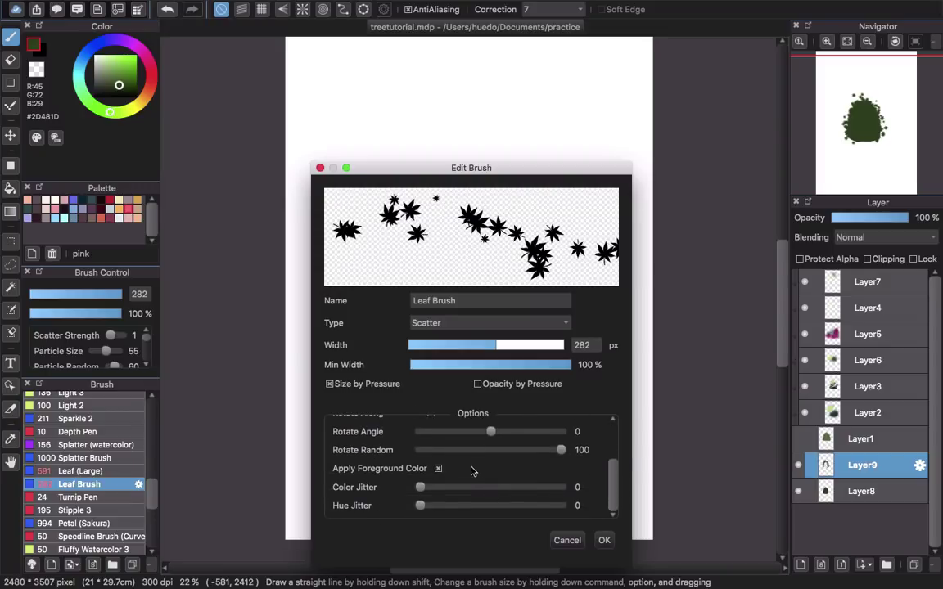
pyautogui.scroll(3, 614, 483)
pyautogui.moveTo(530, 446); pyautogui.dragTo(420, 446)
pyautogui.click(604, 540)
pyautogui.moveTo(442, 209)
pyautogui.mouseDown()
pyautogui.moveTo(401, 283)
pyautogui.moveTo(406, 325)
pyautogui.moveTo(426, 332)
pyautogui.moveTo(493, 310)
pyautogui.moveTo(457, 199)
pyautogui.moveTo(472, 195)
pyautogui.moveTo(508, 230)
pyautogui.moveTo(520, 324)
pyautogui.mouseUp()
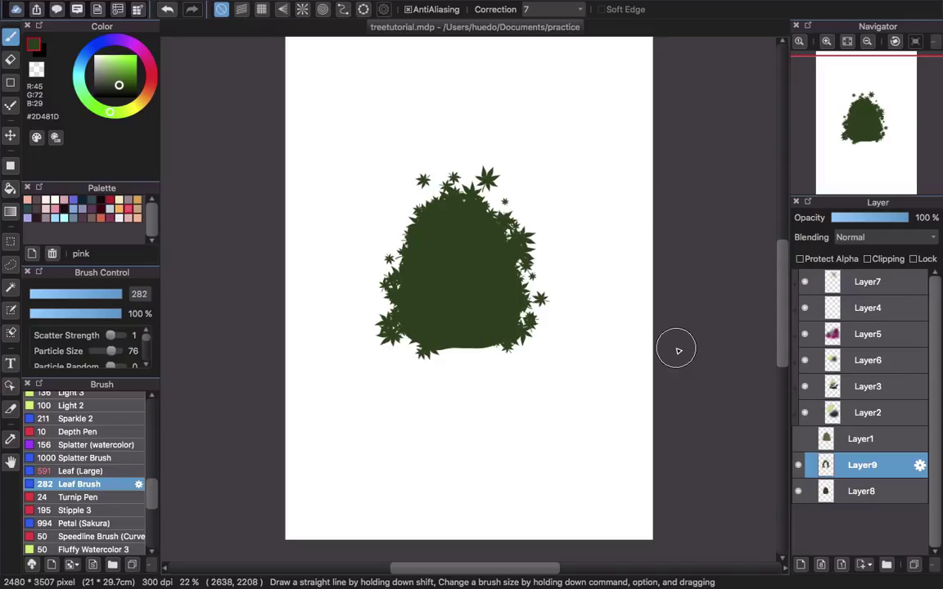
# - Hide Layer9 and add a new layer directly above Layer8
pyautogui.click(798, 465)
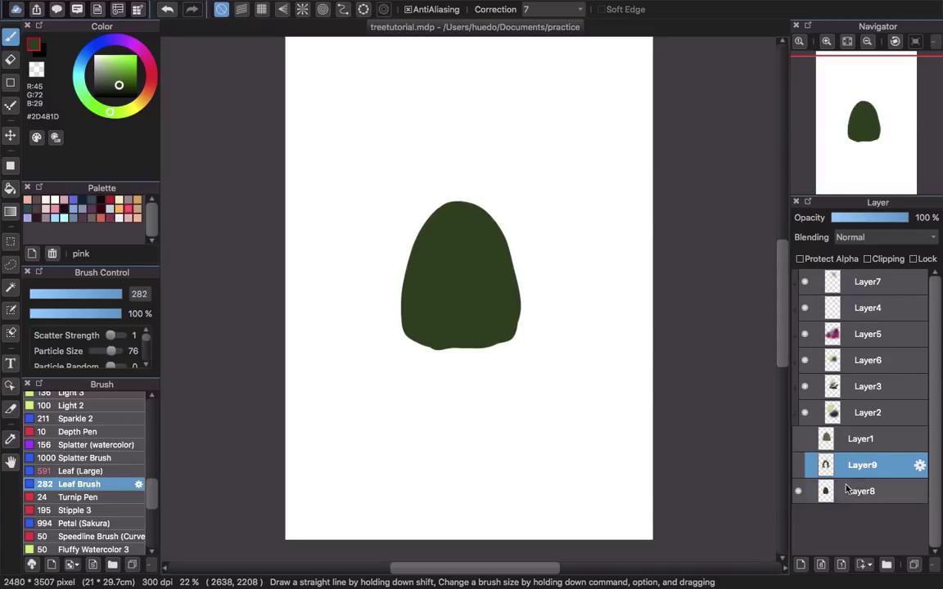
pyautogui.click(858, 499)
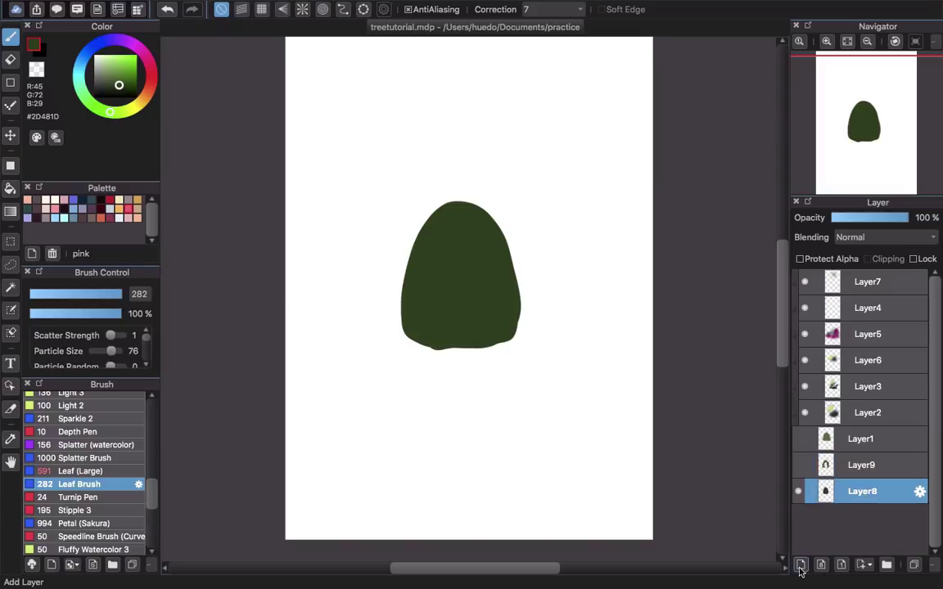
pyautogui.click(801, 565)
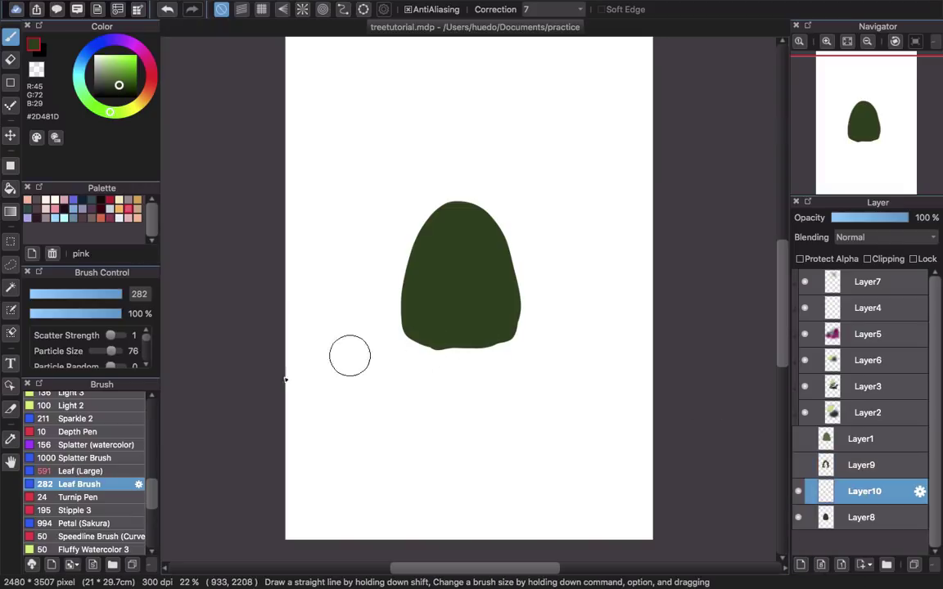
# - Switch to the G Pen and draw a sample branch with paired leaves and a separate single leaf above the bush
pyautogui.moveTo(151, 491); pyautogui.dragTo(151, 449)
pyautogui.scroll(5, 98, 466)
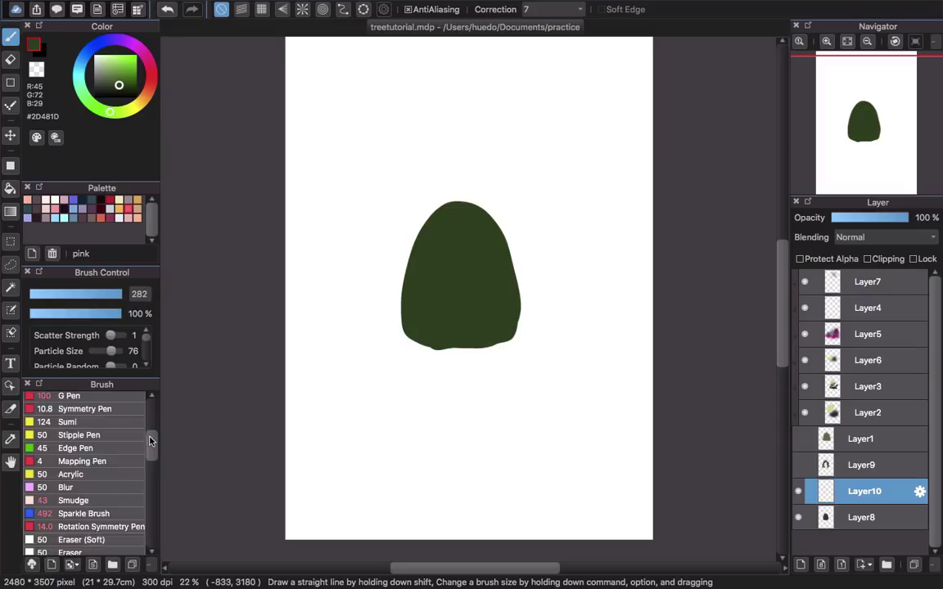
pyautogui.click(95, 477)
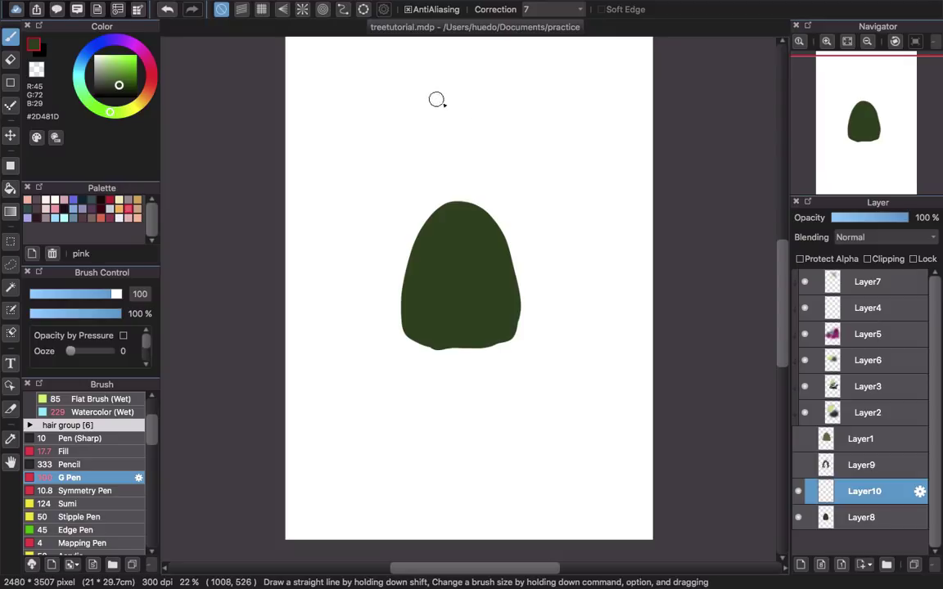
pyautogui.moveTo(456, 127); pyautogui.dragTo(475, 128)
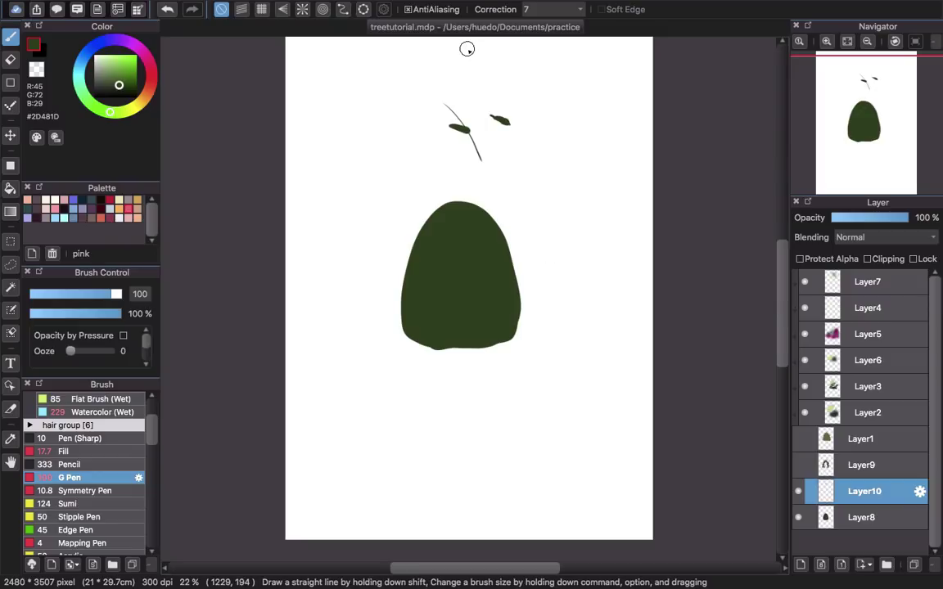
pyautogui.moveTo(424, 120)
pyautogui.mouseDown()
pyautogui.moveTo(457, 124)
pyautogui.moveTo(460, 99)
pyautogui.moveTo(439, 107)
pyautogui.moveTo(440, 85)
pyautogui.moveTo(439, 104)
pyautogui.mouseUp()
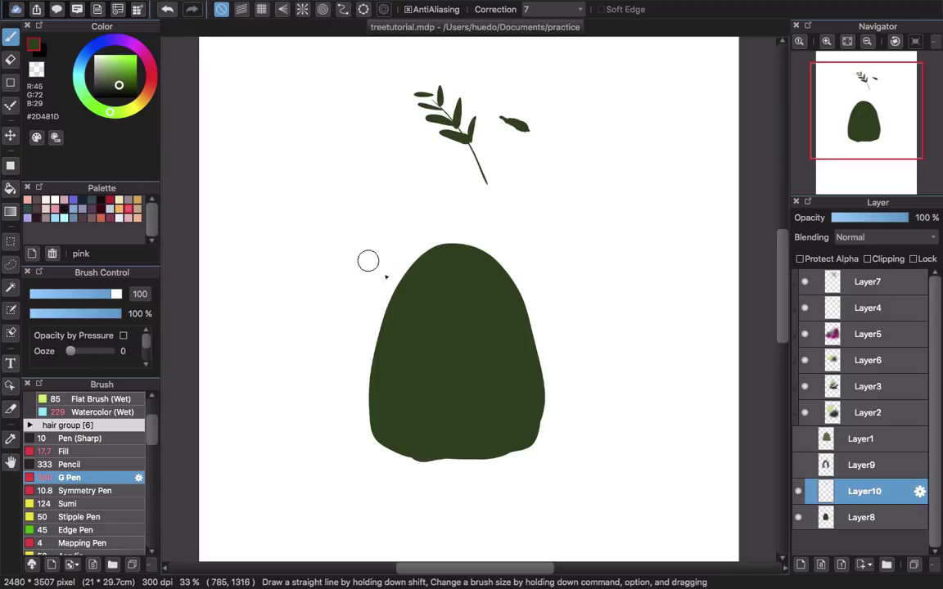
# - Draw leafy sprigs along the bush's upper-left edge on Layer10 and check them with Layer8 temporarily hidden
pyautogui.moveTo(395, 278)
pyautogui.mouseDown()
pyautogui.moveTo(404, 261)
pyautogui.moveTo(383, 300)
pyautogui.moveTo(387, 284)
pyautogui.mouseUp()
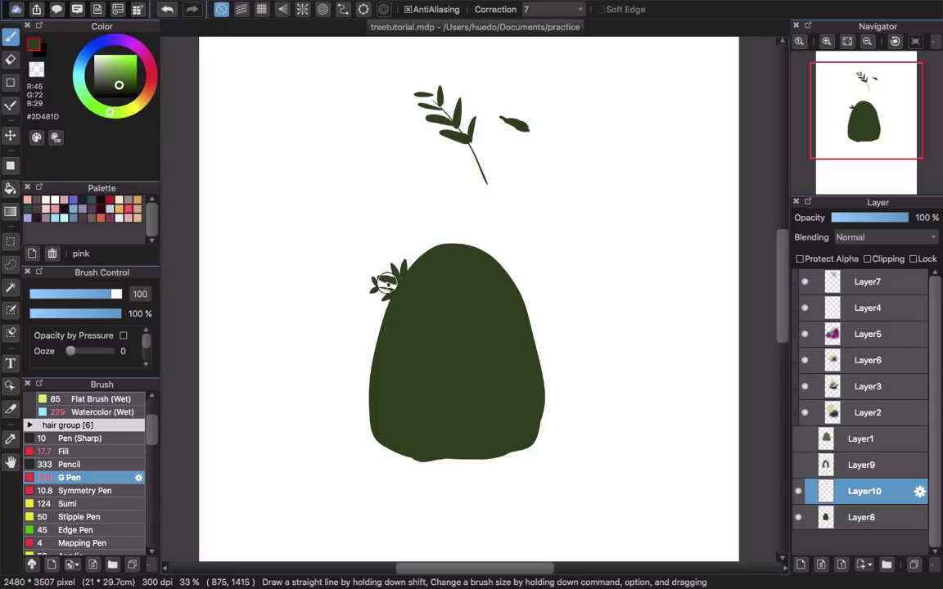
pyautogui.moveTo(370, 333); pyautogui.dragTo(388, 322)
pyautogui.moveTo(363, 360)
pyautogui.mouseDown()
pyautogui.moveTo(377, 339)
pyautogui.moveTo(361, 331)
pyautogui.moveTo(359, 346)
pyautogui.mouseUp()
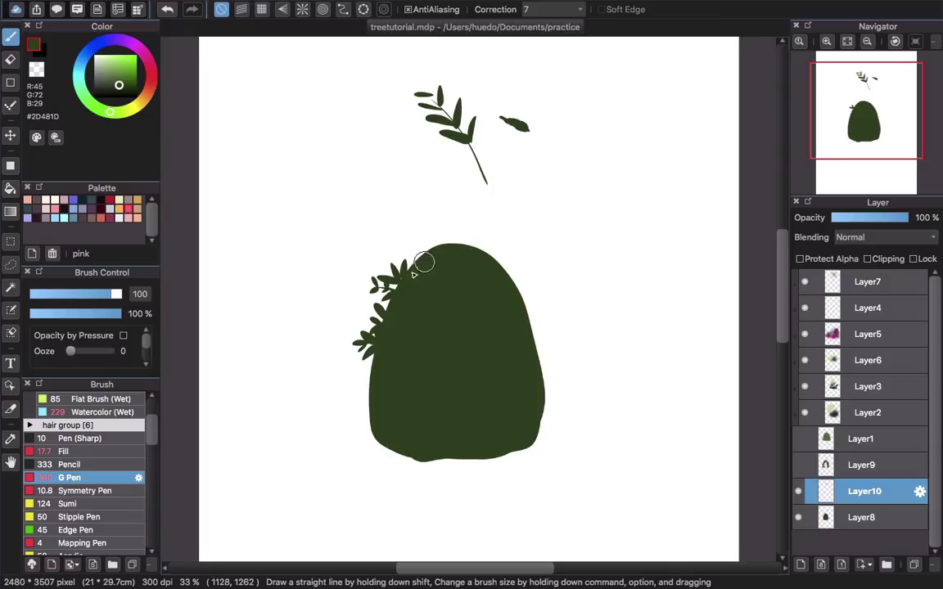
pyautogui.moveTo(414, 257)
pyautogui.mouseDown()
pyautogui.moveTo(429, 295)
pyautogui.moveTo(391, 254)
pyautogui.moveTo(417, 263)
pyautogui.moveTo(442, 238)
pyautogui.moveTo(430, 264)
pyautogui.moveTo(438, 219)
pyautogui.moveTo(424, 222)
pyautogui.moveTo(436, 230)
pyautogui.moveTo(440, 220)
pyautogui.moveTo(434, 244)
pyautogui.mouseUp()
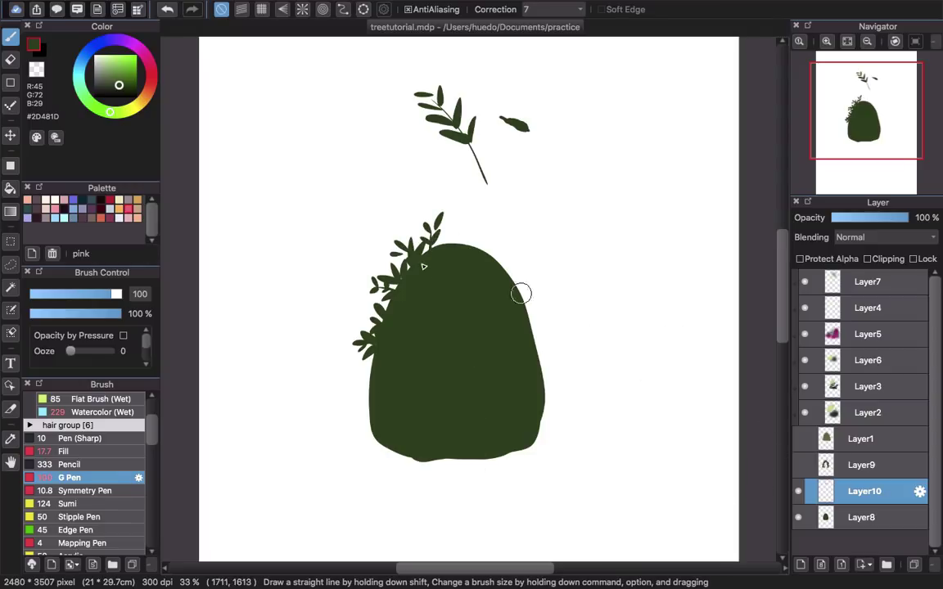
pyautogui.click(798, 517)
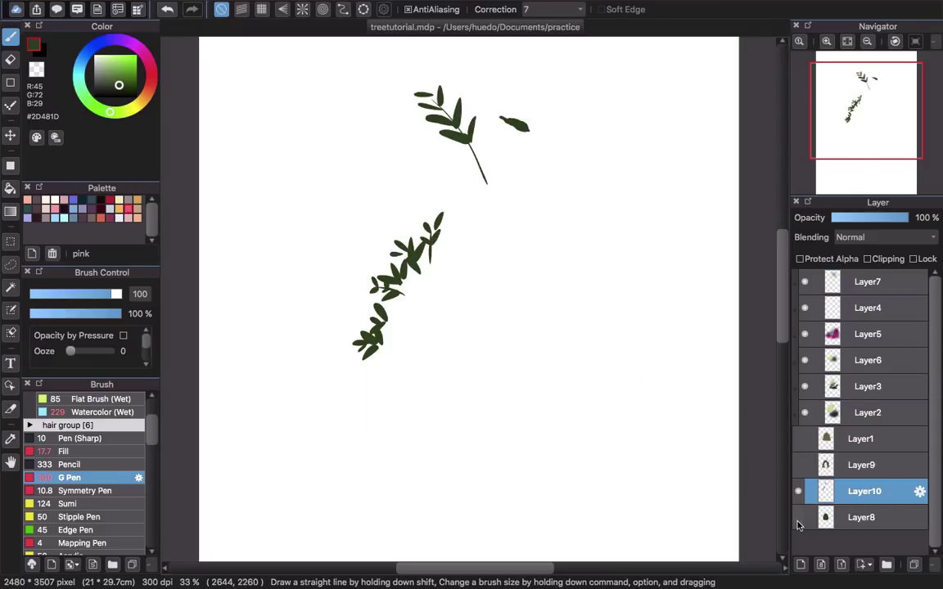
pyautogui.click(798, 517)
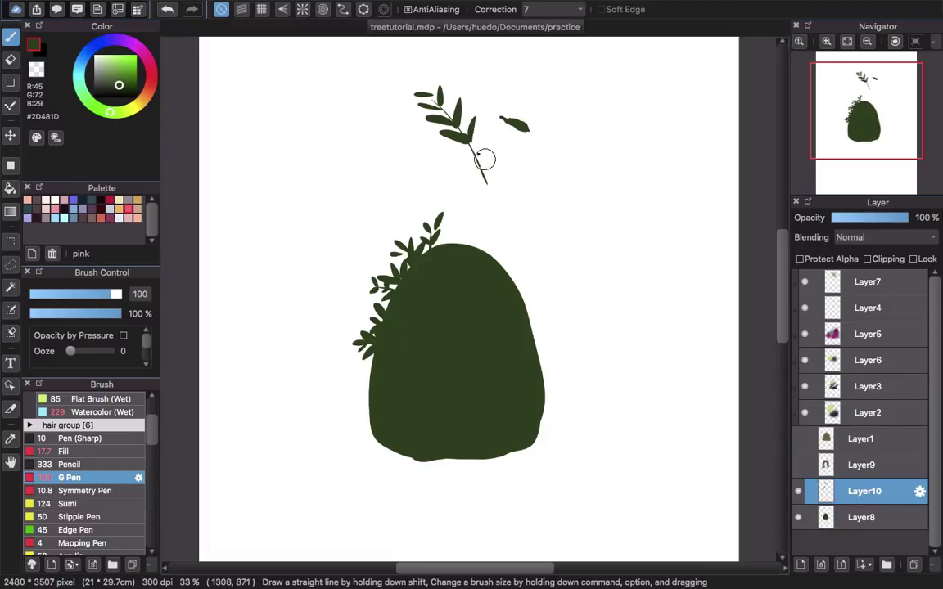
# - Erase the sample branch and single leaf above the bush, and hide Layer8 to isolate the edge sprigs
pyautogui.press('e')
pyautogui.moveTo(449, 97)
pyautogui.mouseDown()
pyautogui.moveTo(475, 150)
pyautogui.moveTo(513, 166)
pyautogui.moveTo(540, 143)
pyautogui.mouseUp()
pyautogui.press('p')
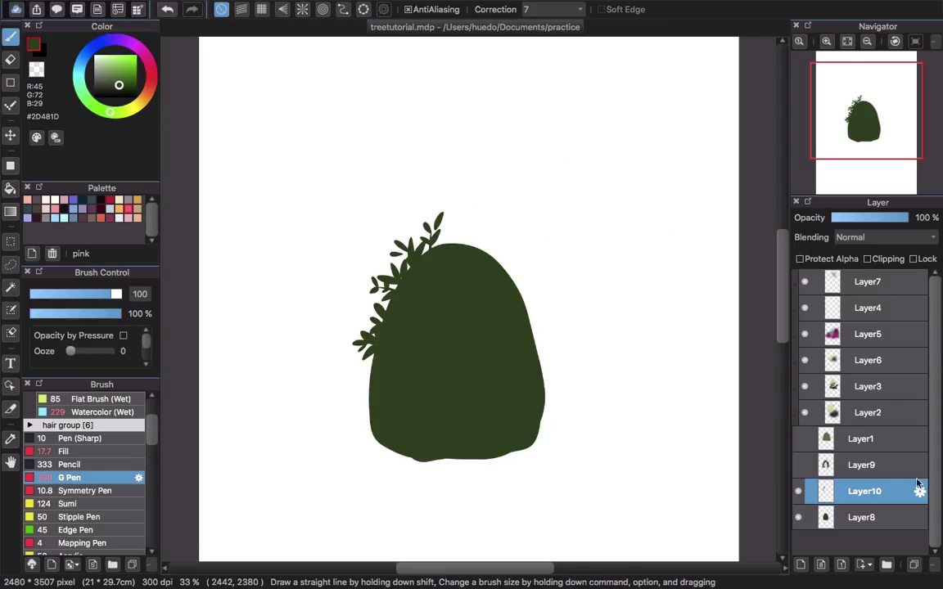
pyautogui.click(799, 518)
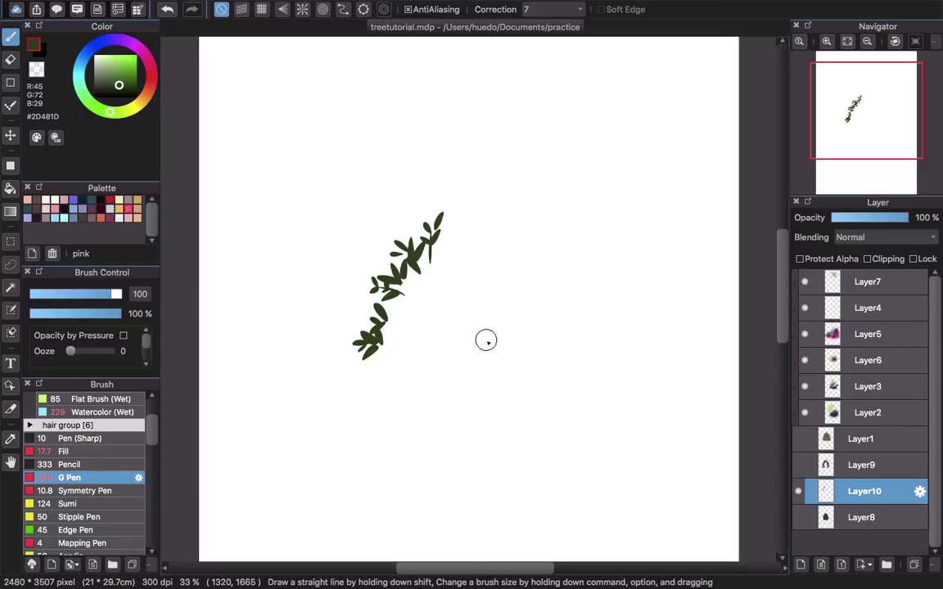
# - Duplicate the Layer10 sprigs for reuse around the bush and move a copy against its lower-right edge
pyautogui.press('super+j')
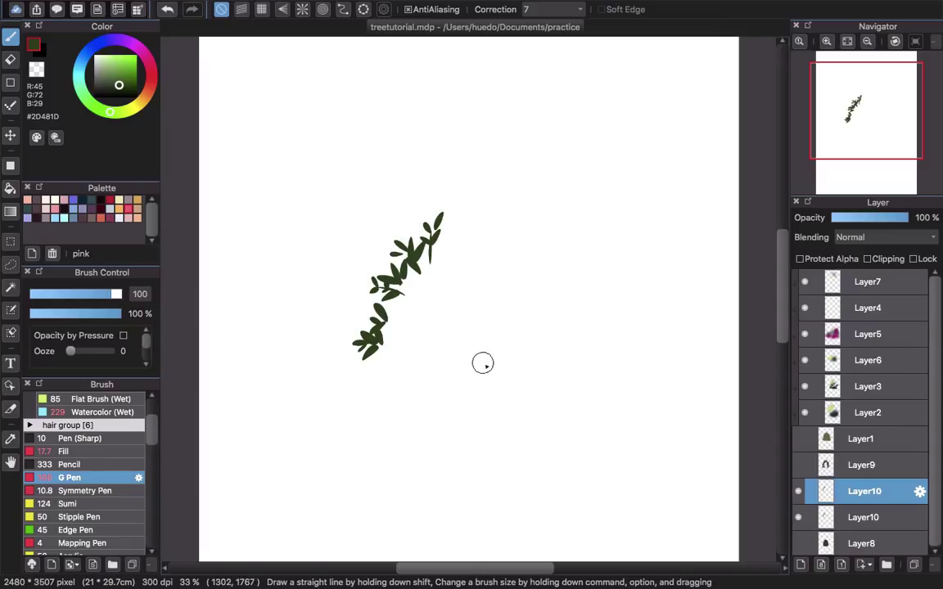
pyautogui.press('v')
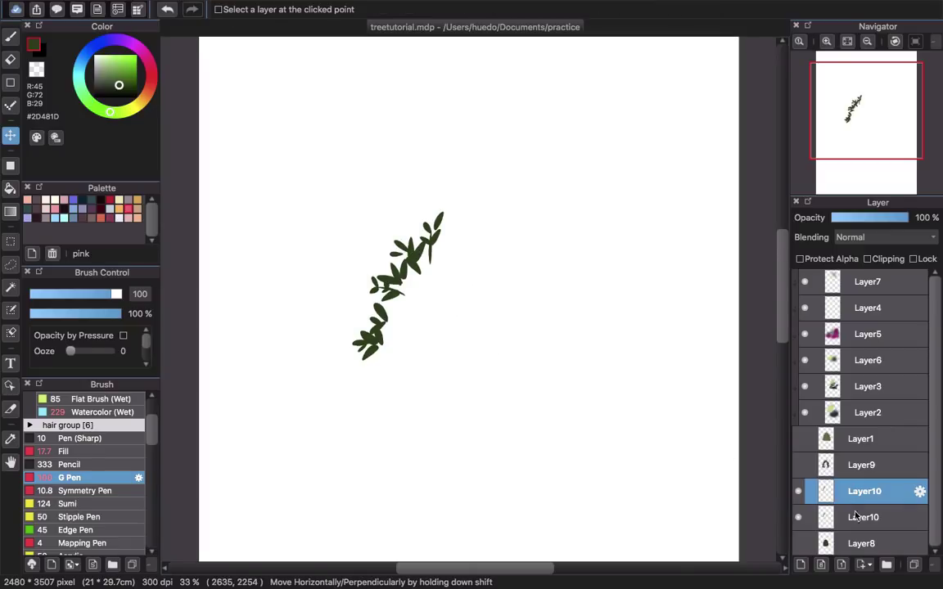
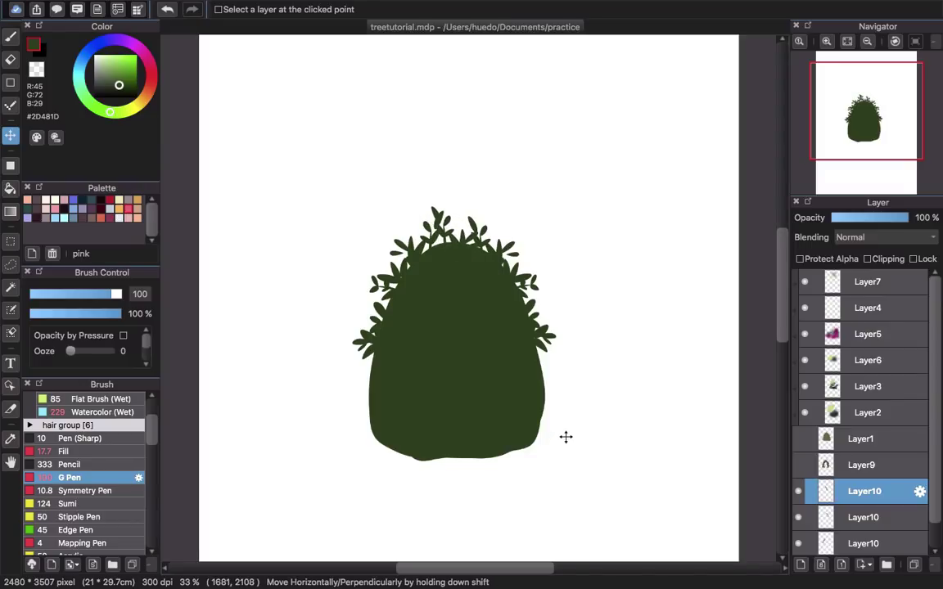
pyautogui.moveTo(537, 398); pyautogui.dragTo(560, 400)
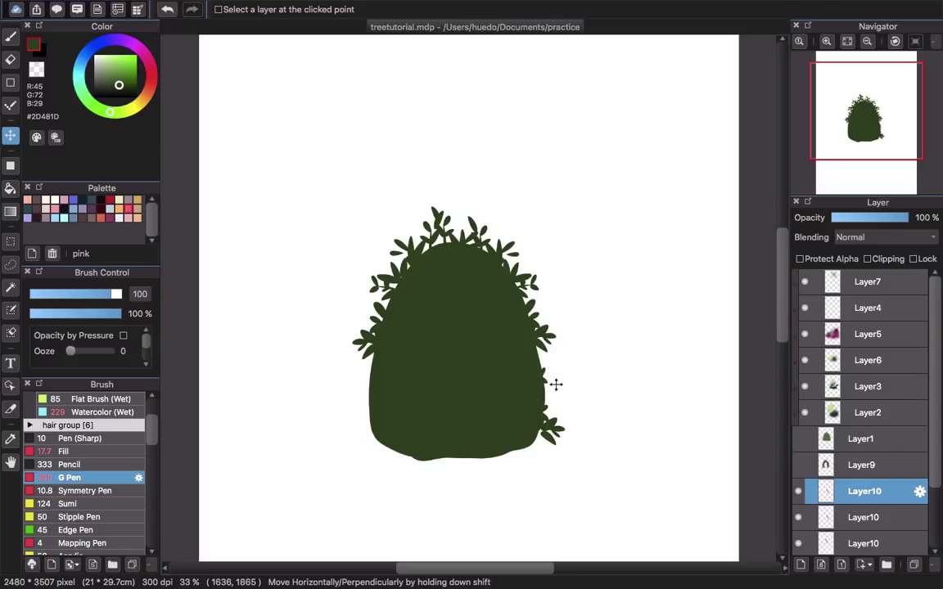
# - Rotate the sprig copy with a transform and fit it along the bush's lower-right side and base
pyautogui.press('super+t')
pyautogui.moveTo(593, 399); pyautogui.dragTo(485, 437)
pyautogui.moveTo(541, 373); pyautogui.dragTo(543, 396)
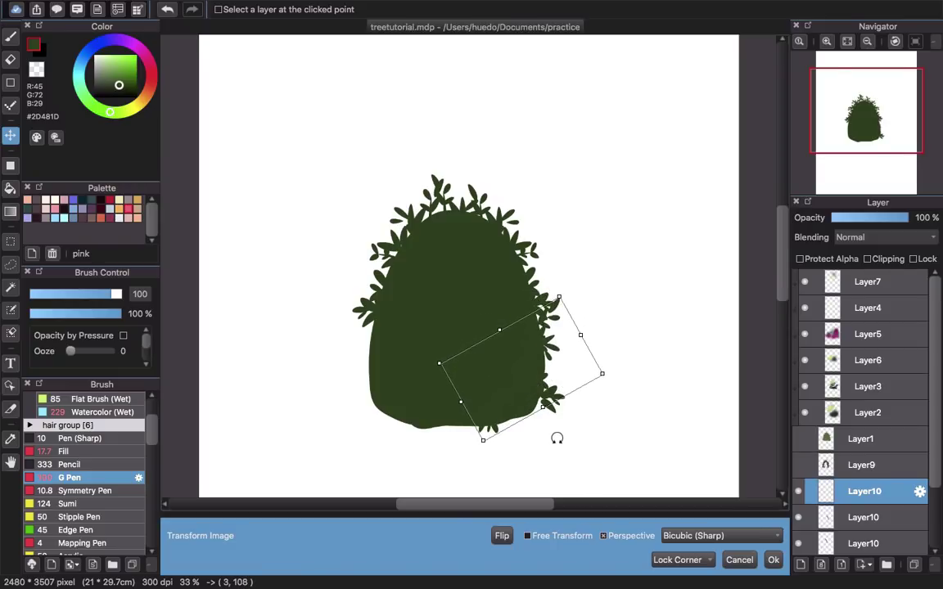
pyautogui.press('Return')
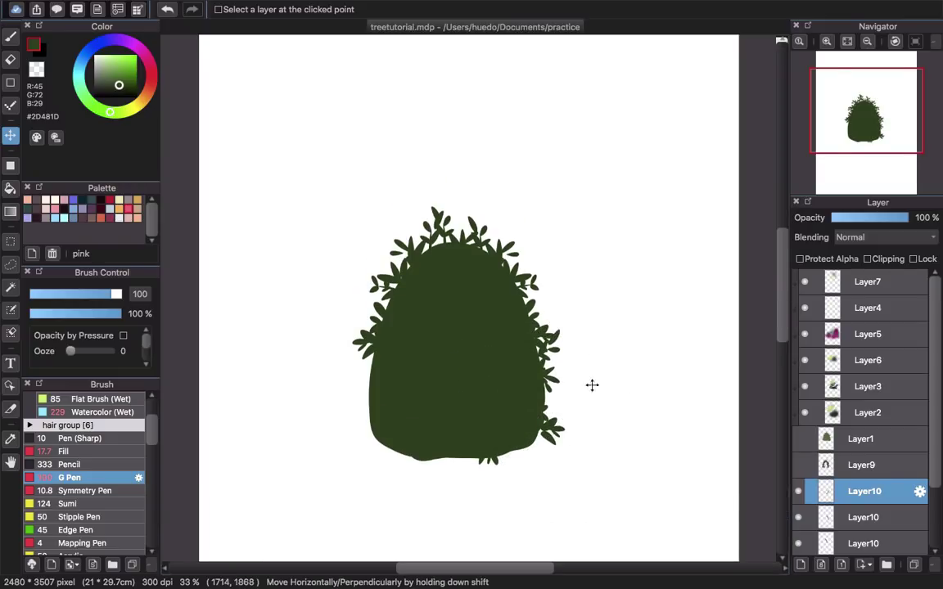
# - Place one sprig copy along the bush's lower-left edge and another at the top of the bush
pyautogui.click(882, 543)
pyautogui.scroll(-3, 900, 528)
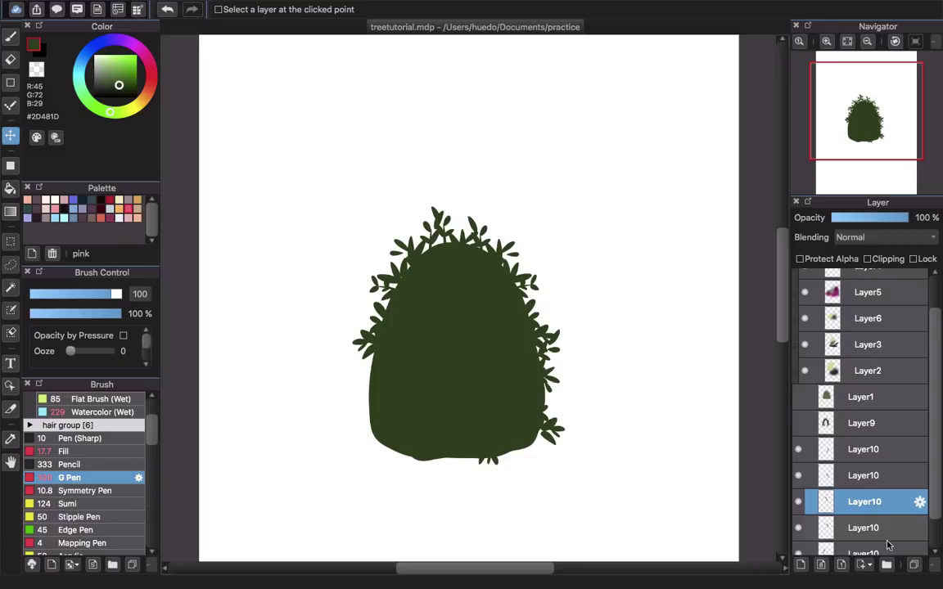
pyautogui.click(887, 547)
pyautogui.moveTo(456, 341); pyautogui.dragTo(417, 395)
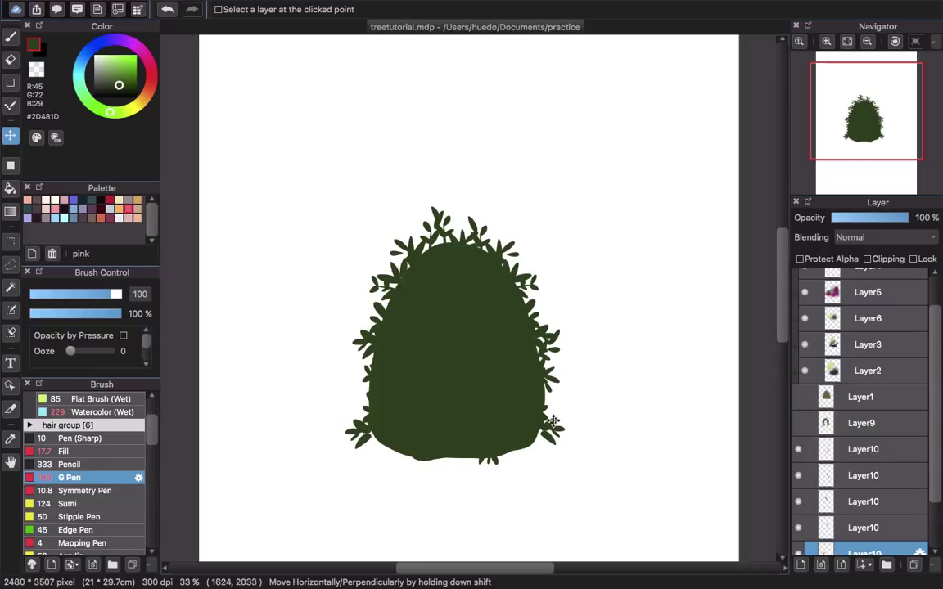
pyautogui.moveTo(419, 438); pyautogui.dragTo(502, 245)
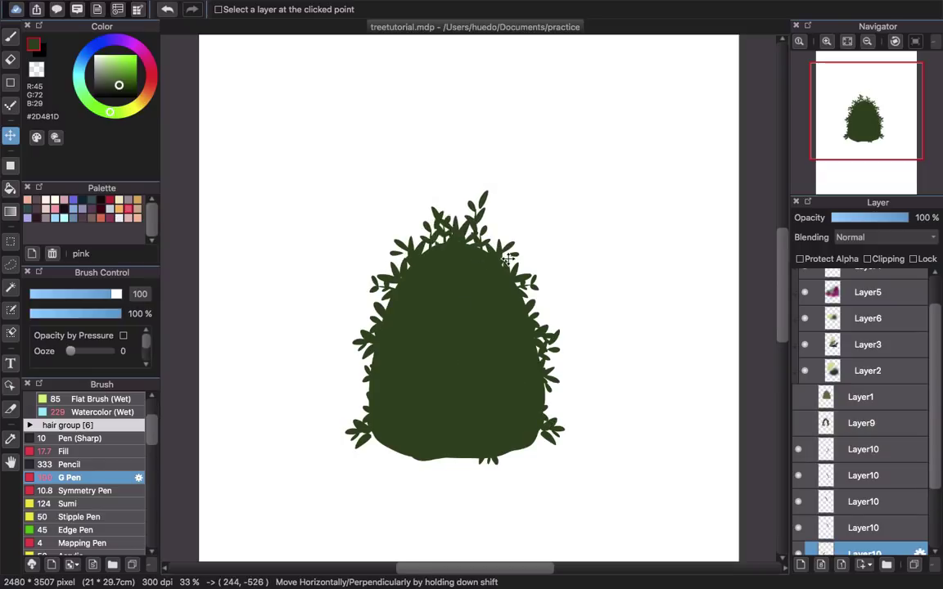
# - Merge all Layer10 sprig copies down into Layer8
pyautogui.scroll(-5, 603, 374)
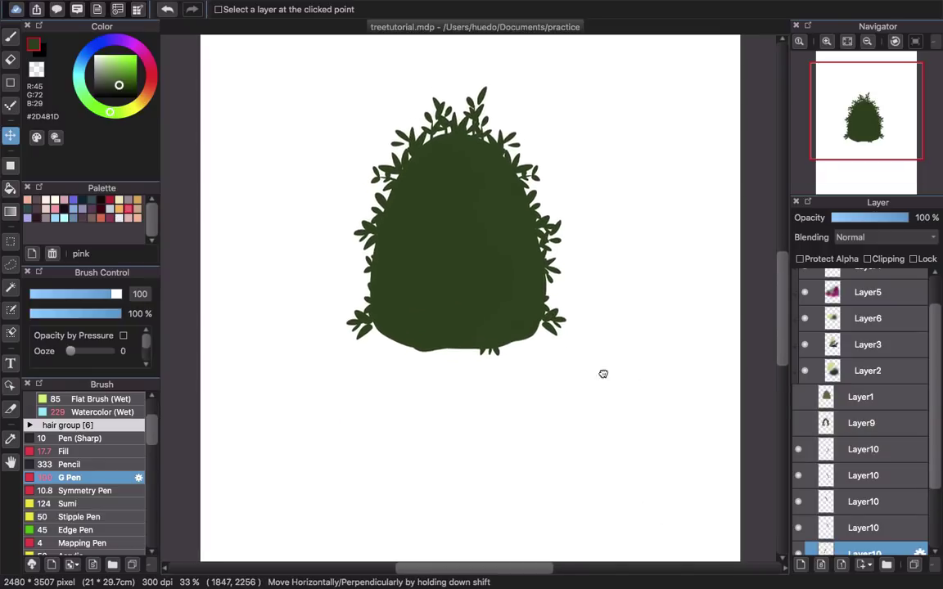
pyautogui.click(892, 453)
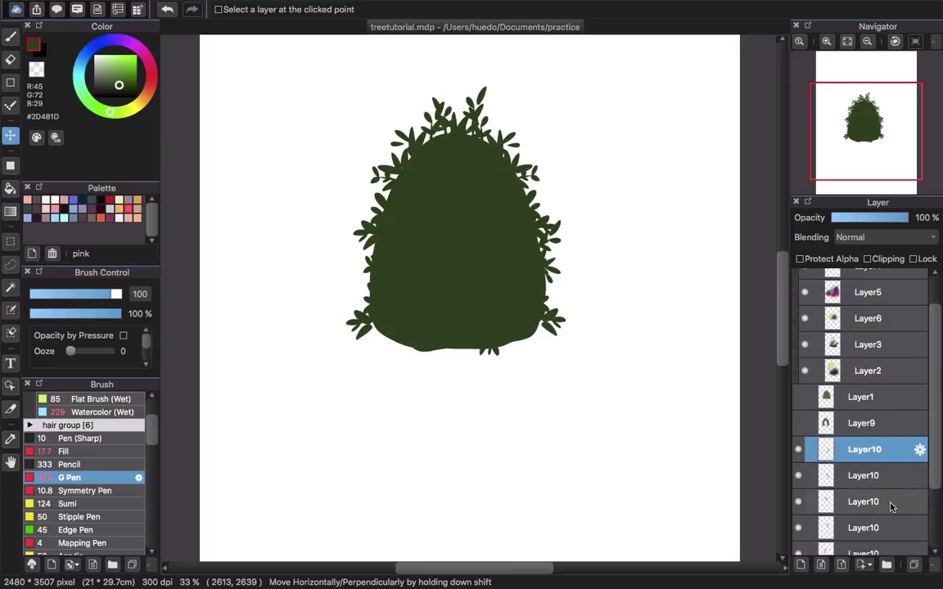
pyautogui.press('super+e')
pyautogui.press('super+e')
pyautogui.press('super+e')
pyautogui.press('super+e')
pyautogui.press('super+e')
pyautogui.press('super+e')
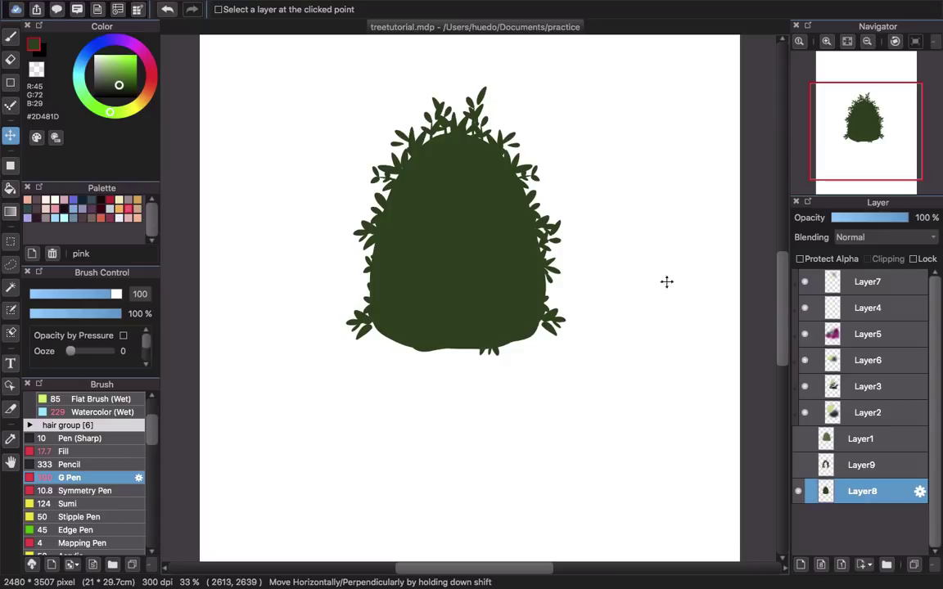
# - Cut thin grass-blade shapes out of the bush's base on Layer8 using the G Pen with transparent colour, reduced to size 65
pyautogui.moveTo(491, 245); pyautogui.dragTo(504, 343)
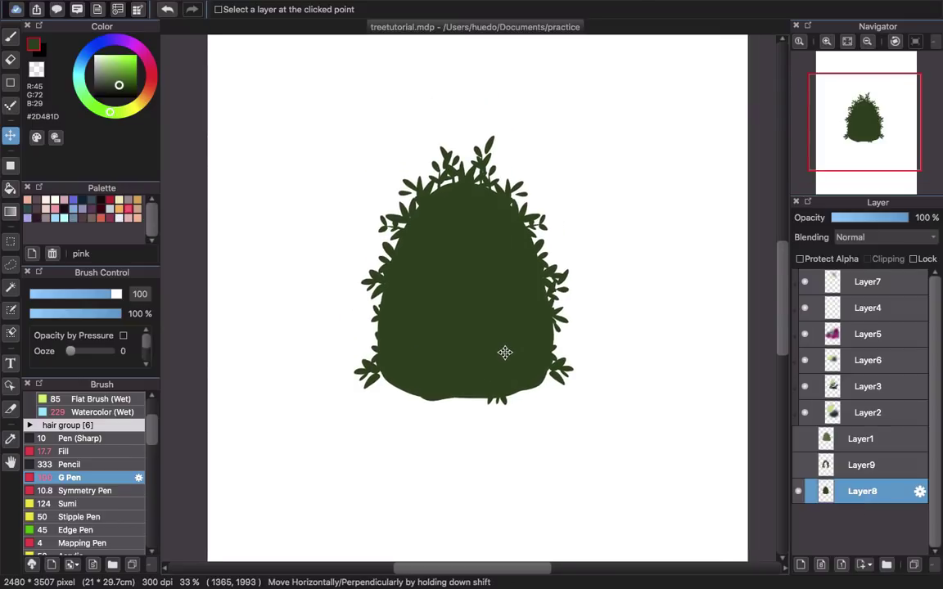
pyautogui.press('b')
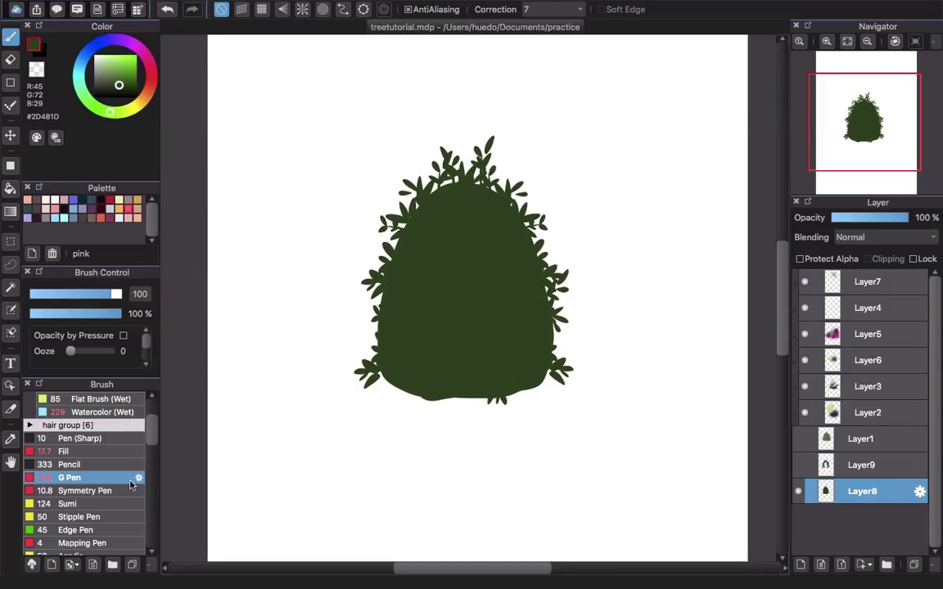
pyautogui.click(36, 69)
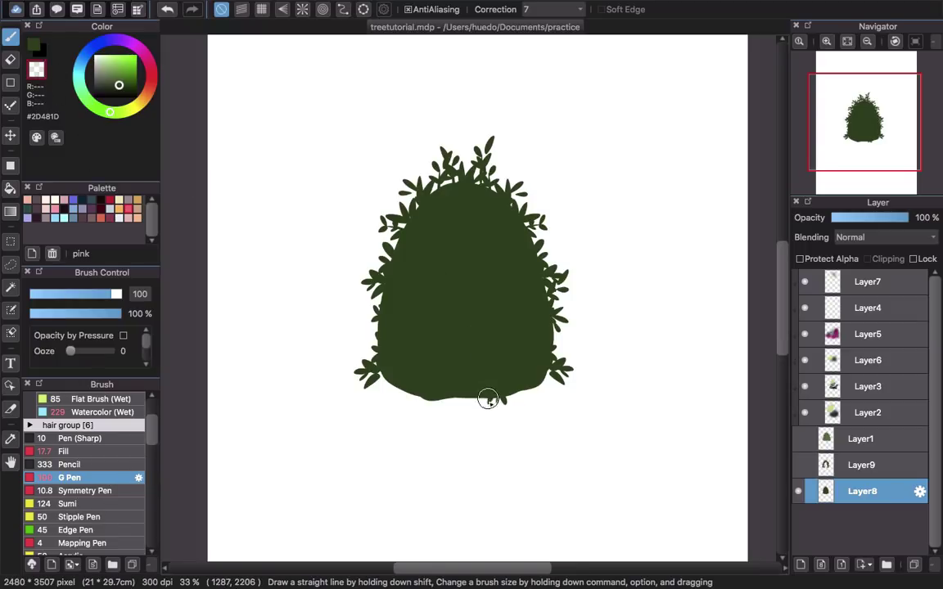
pyautogui.moveTo(490, 401); pyautogui.dragTo(505, 368)
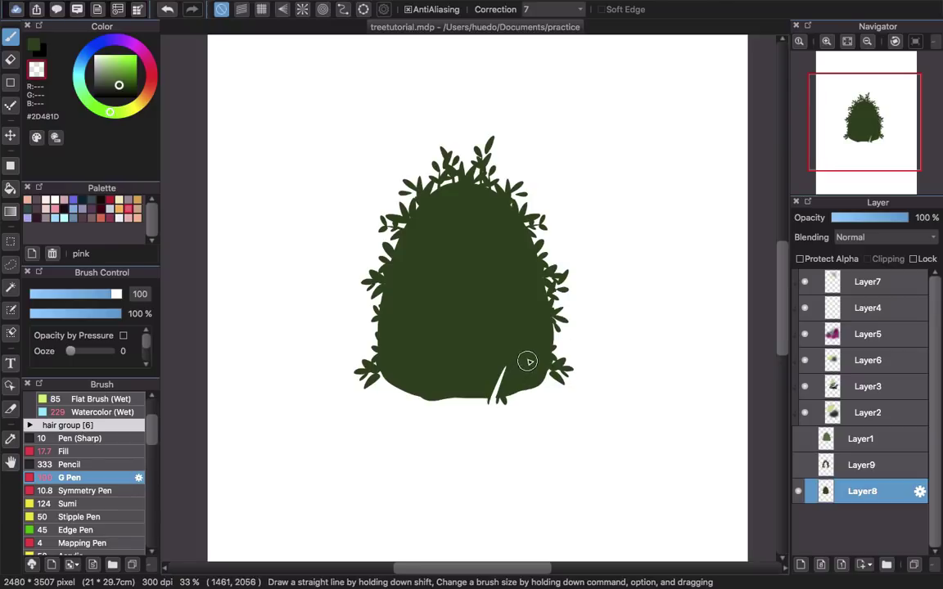
pyautogui.press('[')
pyautogui.press('[')
pyautogui.press('[')
pyautogui.press('[')
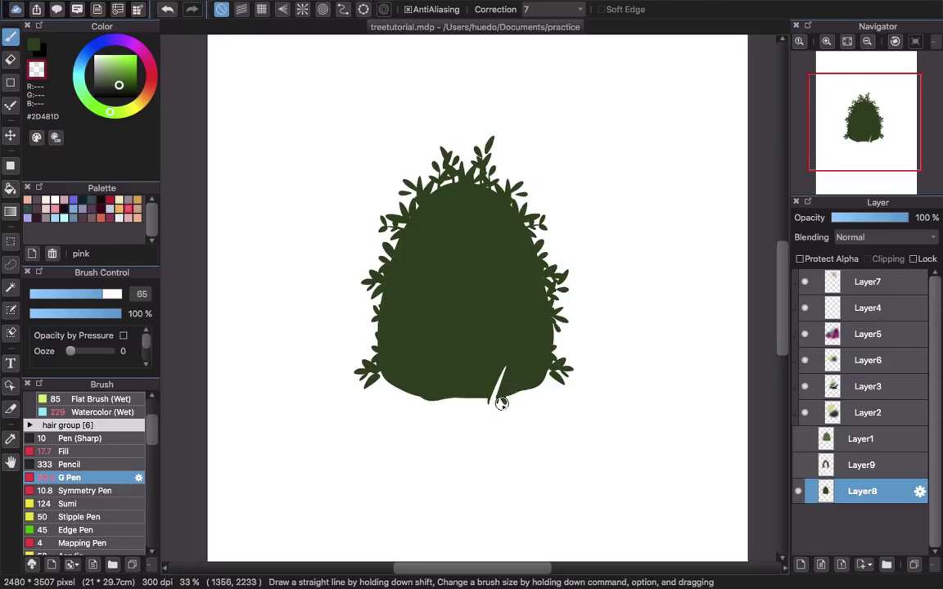
pyautogui.moveTo(479, 351); pyautogui.dragTo(477, 391)
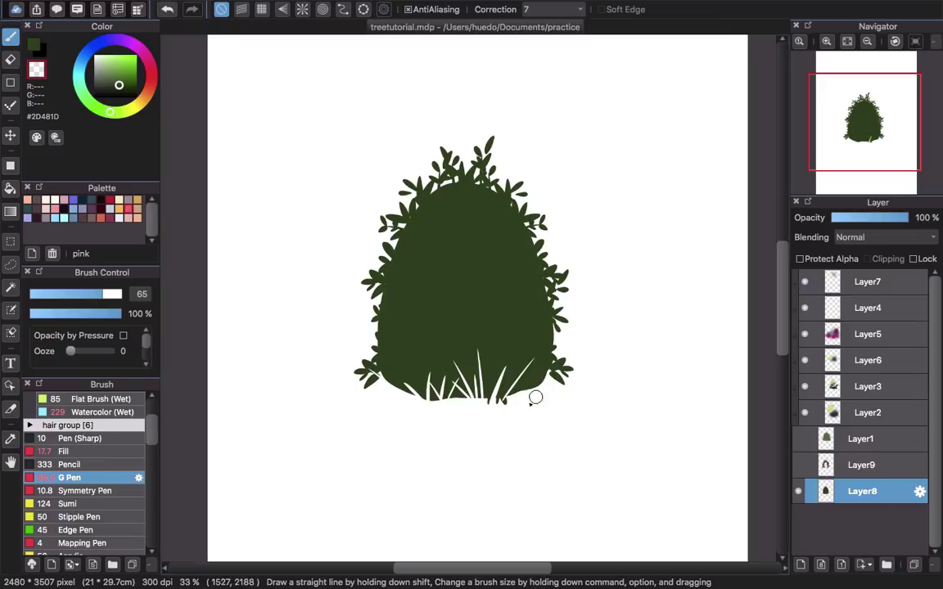
# - Draw dark green #2D481D leafy sprigs extending outward from both lower corners of the bush
pyautogui.click(34, 47)
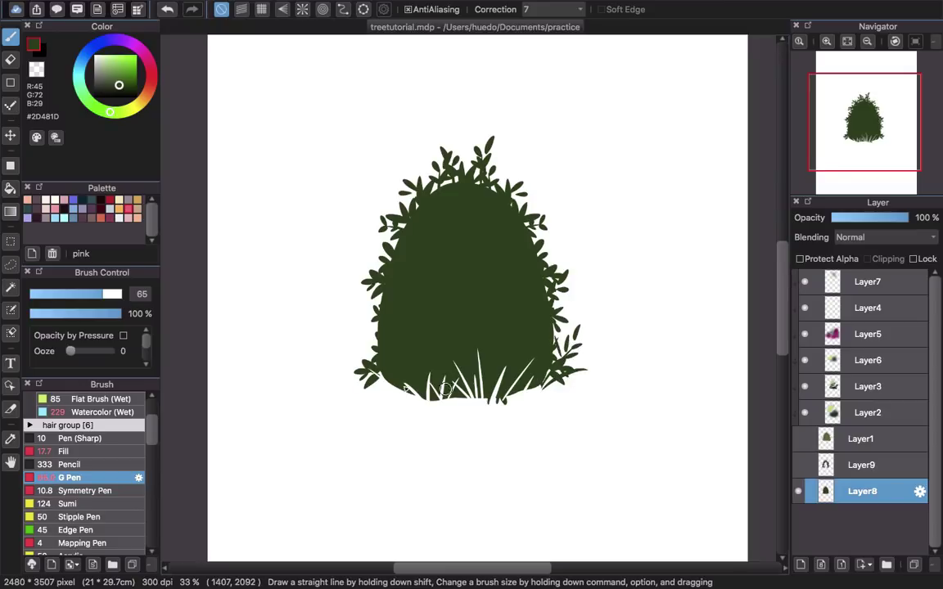
pyautogui.moveTo(395, 400); pyautogui.dragTo(353, 345)
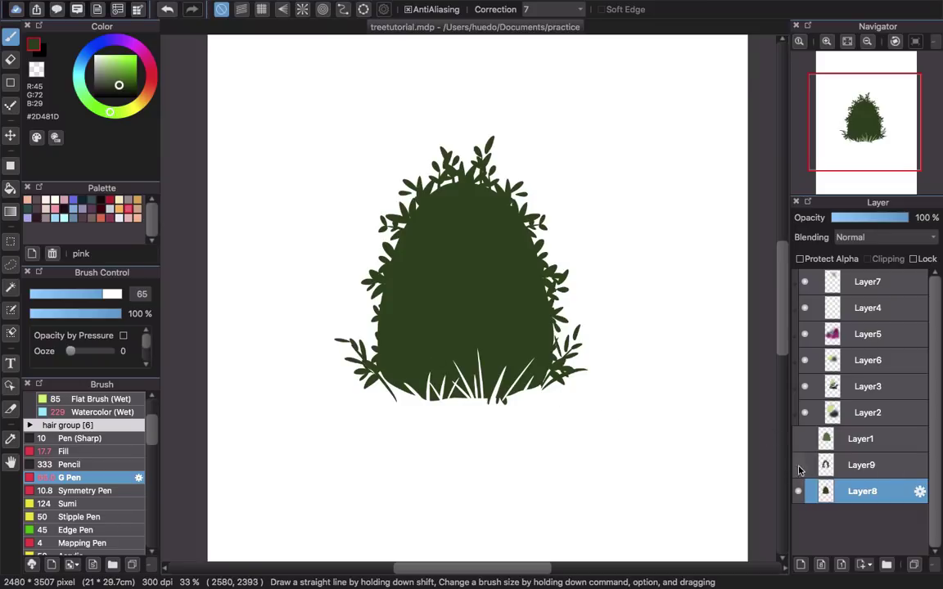
# - Hide Layer8, show Layer1, and hide Layers 2 to 7 so only the flat green bush base is displayed
pyautogui.click(798, 495)
pyautogui.click(800, 440)
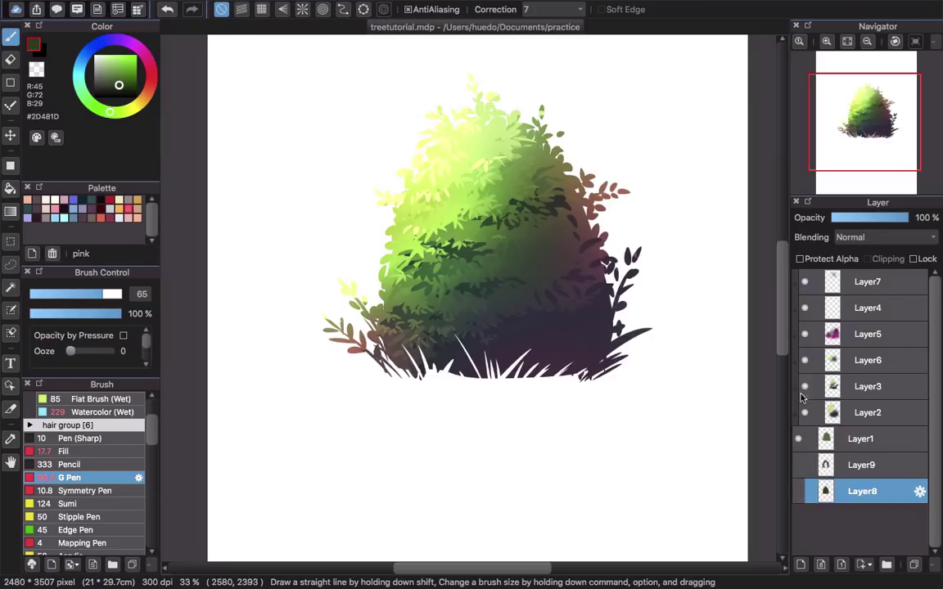
pyautogui.click(804, 413)
pyautogui.click(804, 387)
pyautogui.click(804, 360)
pyautogui.click(805, 334)
pyautogui.click(804, 308)
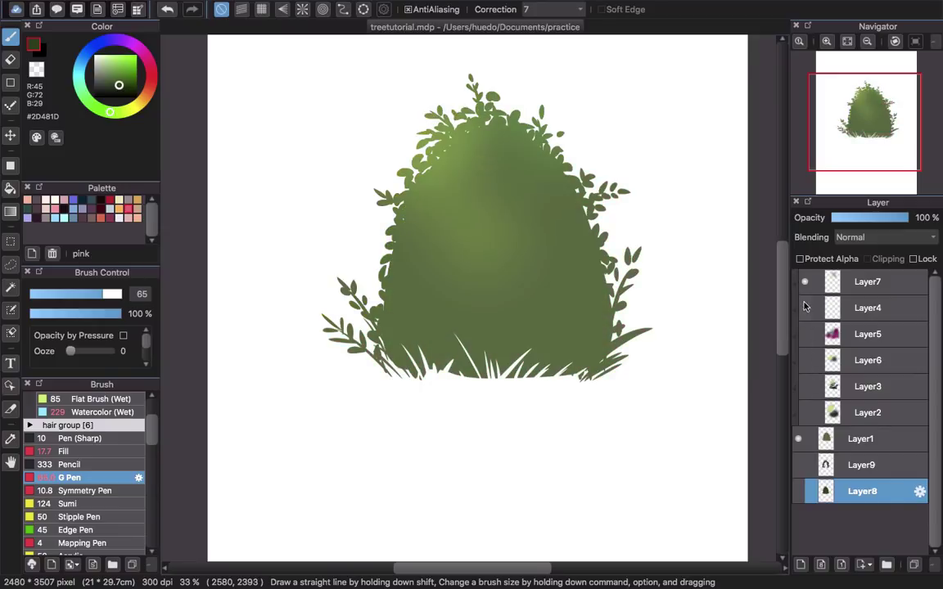
pyautogui.click(804, 281)
pyautogui.moveTo(656, 255)
pyautogui.mouseDown()
pyautogui.moveTo(616, 431)
pyautogui.moveTo(618, 360)
pyautogui.mouseUp()
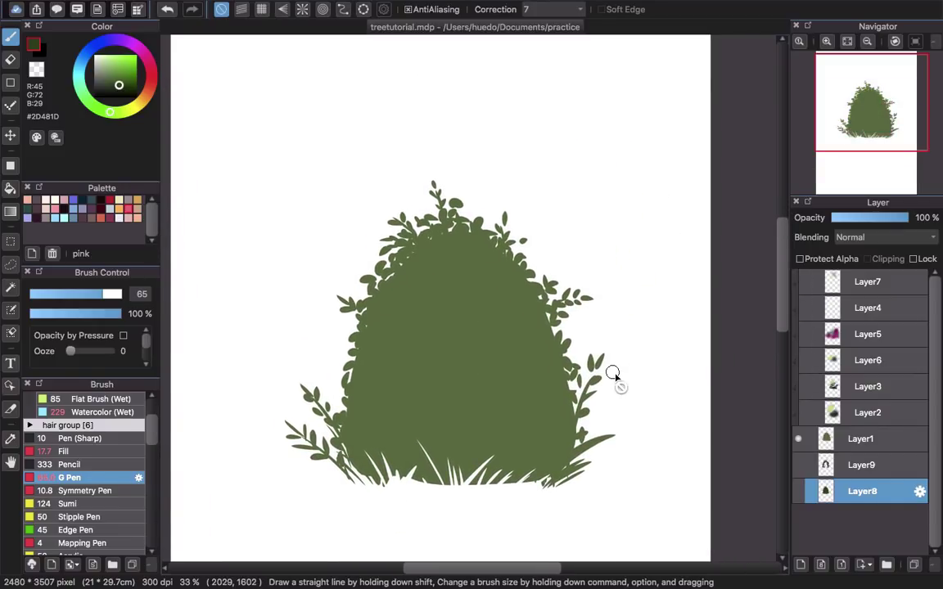
# - Add a new clipping layer directly above Layer1 and switch to the Airbrush
pyautogui.click(881, 439)
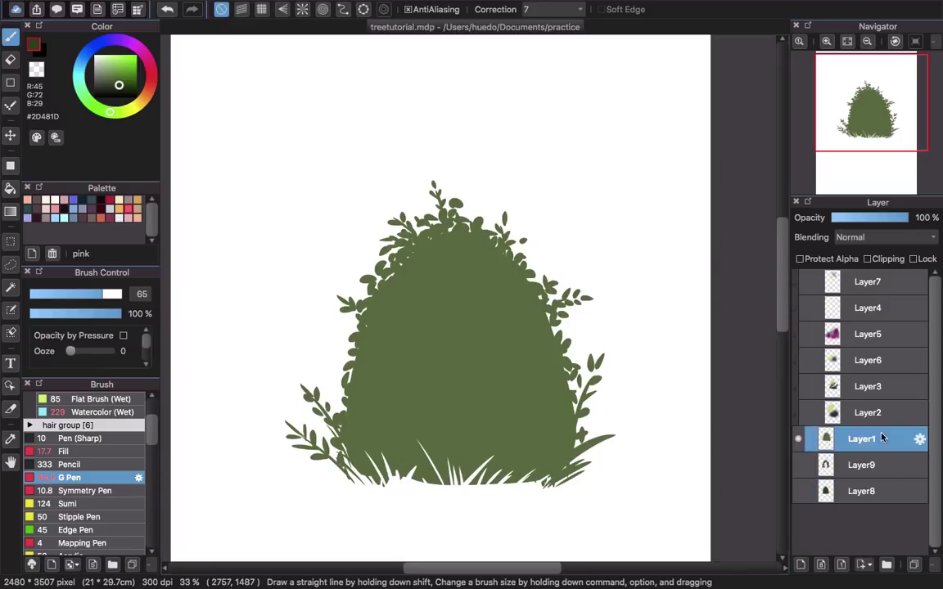
pyautogui.click(801, 564)
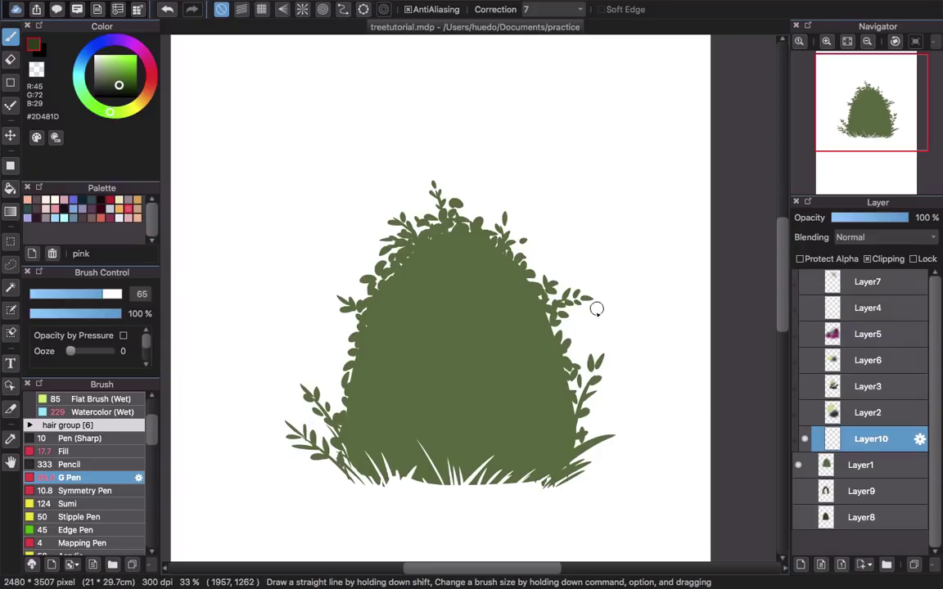
pyautogui.scroll(3, 149, 430)
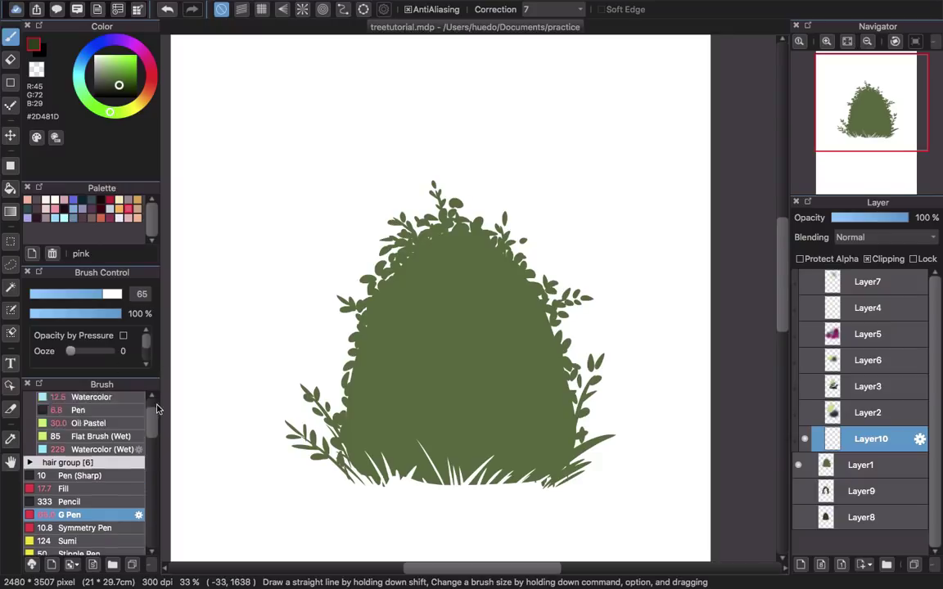
pyautogui.click(88, 424)
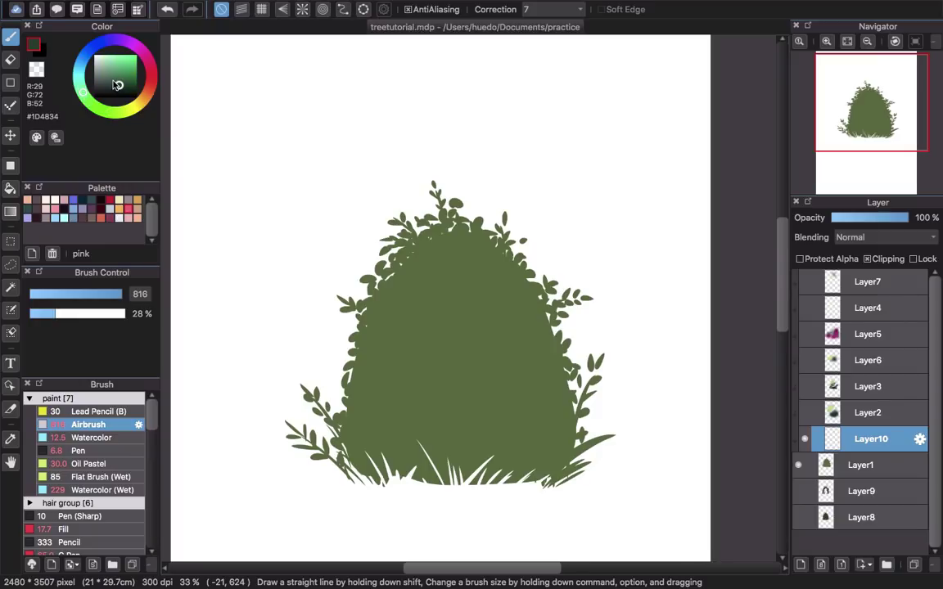
# - Choose dark teal #22443E and airbrush soft shadows over the bush's right side and base on the clipping layer
pyautogui.moveTo(119, 82); pyautogui.dragTo(126, 84)
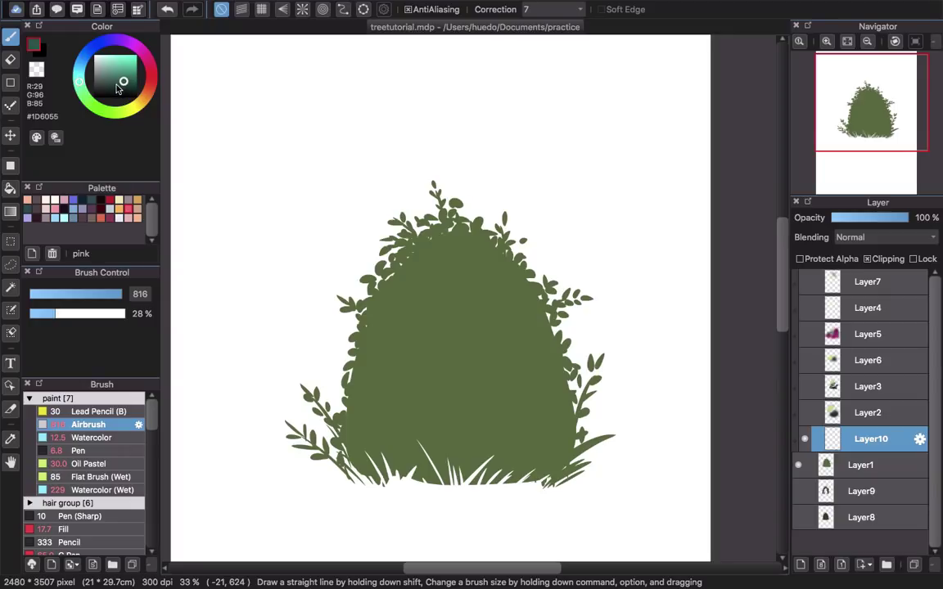
pyautogui.moveTo(114, 85); pyautogui.dragTo(116, 86)
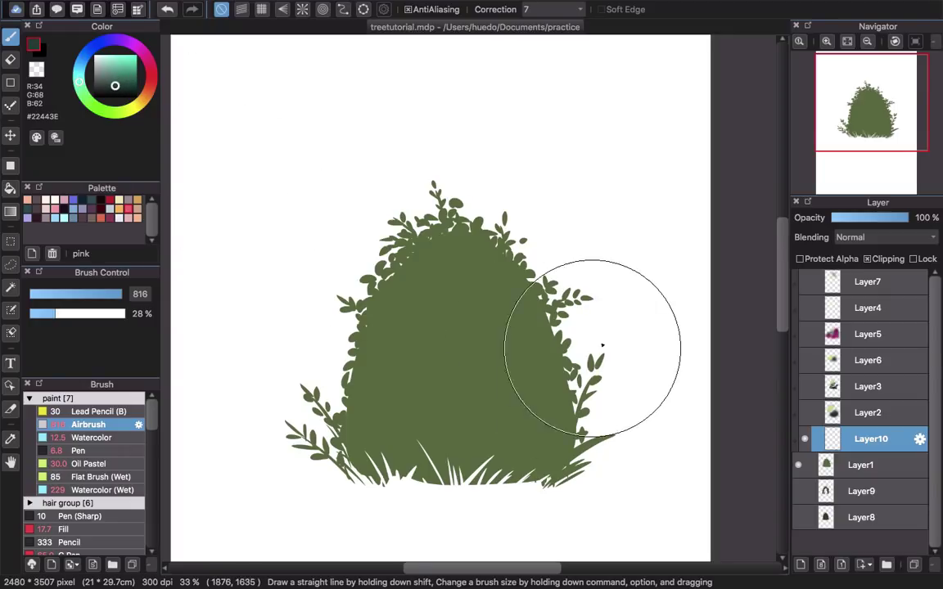
pyautogui.moveTo(586, 383)
pyautogui.mouseDown()
pyautogui.moveTo(549, 432)
pyautogui.moveTo(438, 503)
pyautogui.moveTo(336, 540)
pyautogui.moveTo(299, 501)
pyautogui.mouseUp()
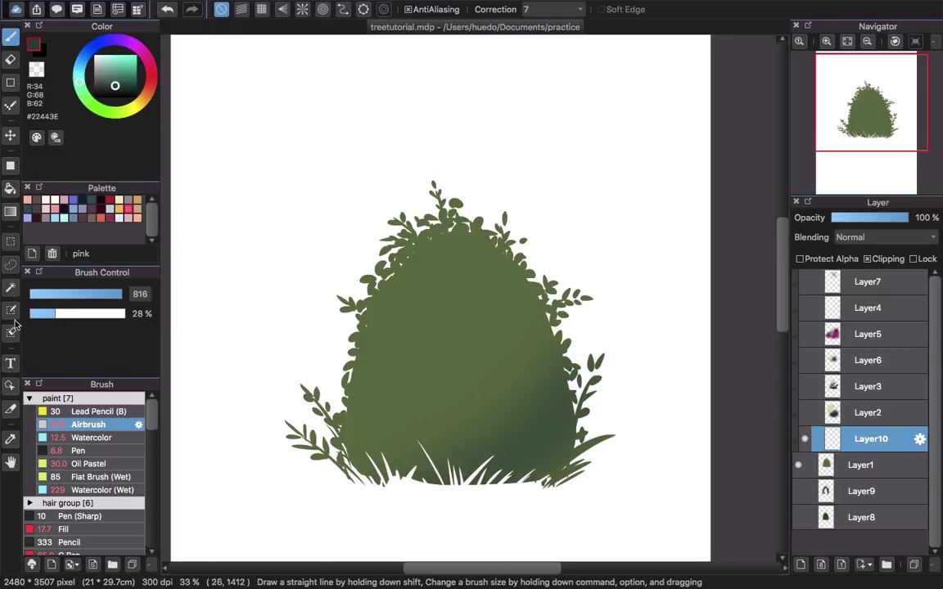
pyautogui.moveTo(194, 477)
pyautogui.mouseDown()
pyautogui.moveTo(382, 449)
pyautogui.moveTo(341, 467)
pyautogui.moveTo(440, 450)
pyautogui.moveTo(574, 328)
pyautogui.moveTo(590, 266)
pyautogui.moveTo(465, 403)
pyautogui.moveTo(440, 402)
pyautogui.mouseUp()
pyautogui.moveTo(378, 441)
pyautogui.mouseDown()
pyautogui.moveTo(594, 309)
pyautogui.moveTo(502, 438)
pyautogui.moveTo(536, 403)
pyautogui.moveTo(559, 269)
pyautogui.moveTo(414, 489)
pyautogui.moveTo(543, 516)
pyautogui.moveTo(573, 439)
pyautogui.moveTo(375, 406)
pyautogui.moveTo(542, 269)
pyautogui.moveTo(326, 457)
pyautogui.moveTo(343, 457)
pyautogui.moveTo(489, 235)
pyautogui.moveTo(450, 379)
pyautogui.moveTo(257, 238)
pyautogui.mouseUp()
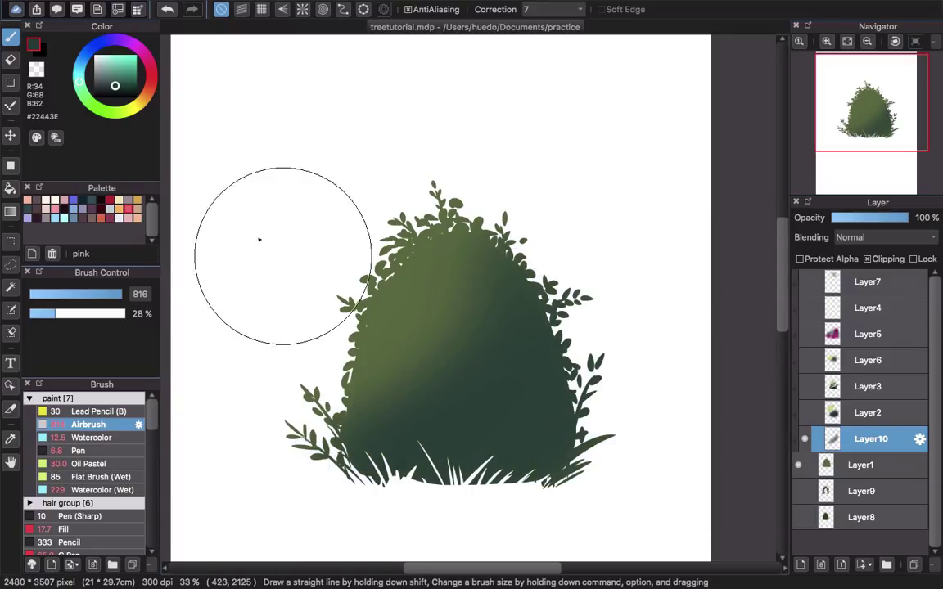
# - Choose pale yellow #FCFFBD and airbrush a soft highlight along the bush's upper-left side, undoing the unwanted strokes
pyautogui.click(131, 108)
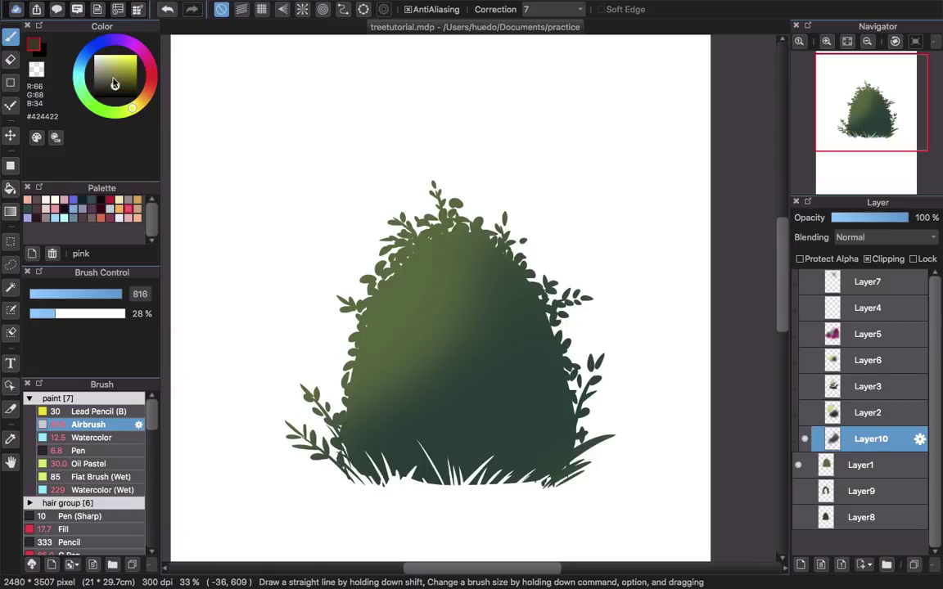
pyautogui.moveTo(101, 63); pyautogui.dragTo(106, 56)
pyautogui.moveTo(442, 211)
pyautogui.mouseDown()
pyautogui.moveTo(348, 318)
pyautogui.moveTo(334, 374)
pyautogui.moveTo(413, 232)
pyautogui.moveTo(526, 191)
pyautogui.moveTo(454, 483)
pyautogui.mouseUp()
pyautogui.press('super+z')
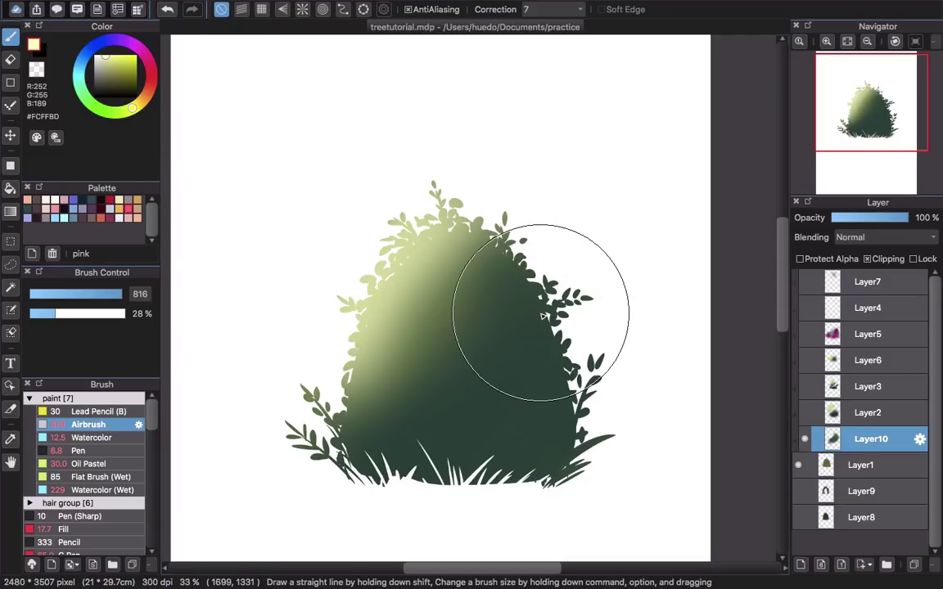
pyautogui.moveTo(541, 315); pyautogui.dragTo(486, 282)
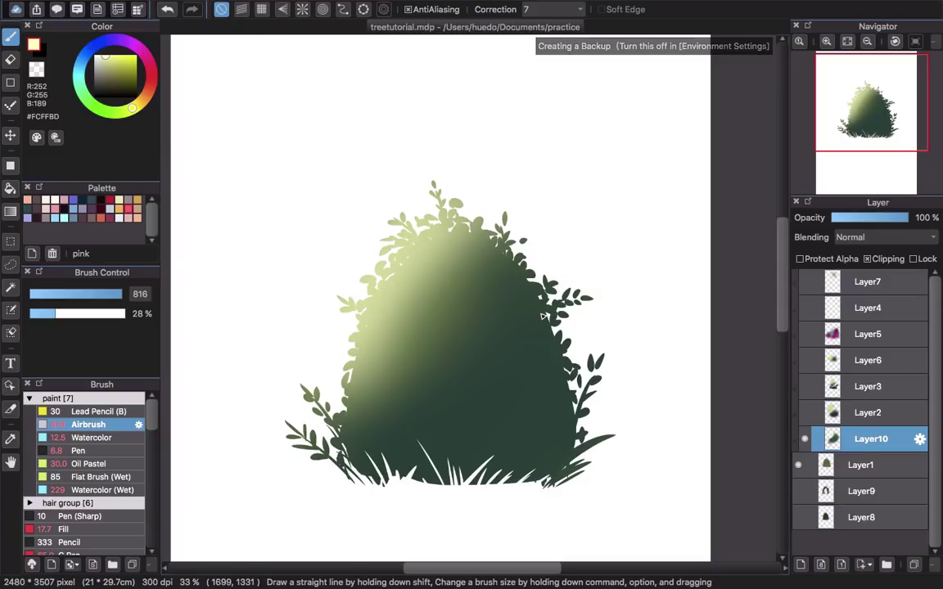
pyautogui.press('super+z')
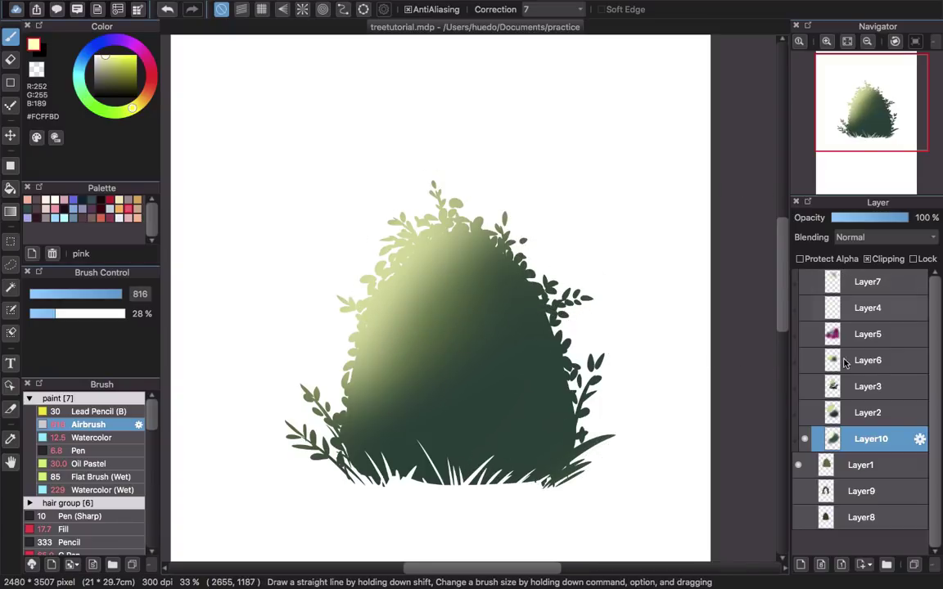
# - Add a new clipping layer directly above Layer10 and switch to the G Pen
pyautogui.click(801, 565)
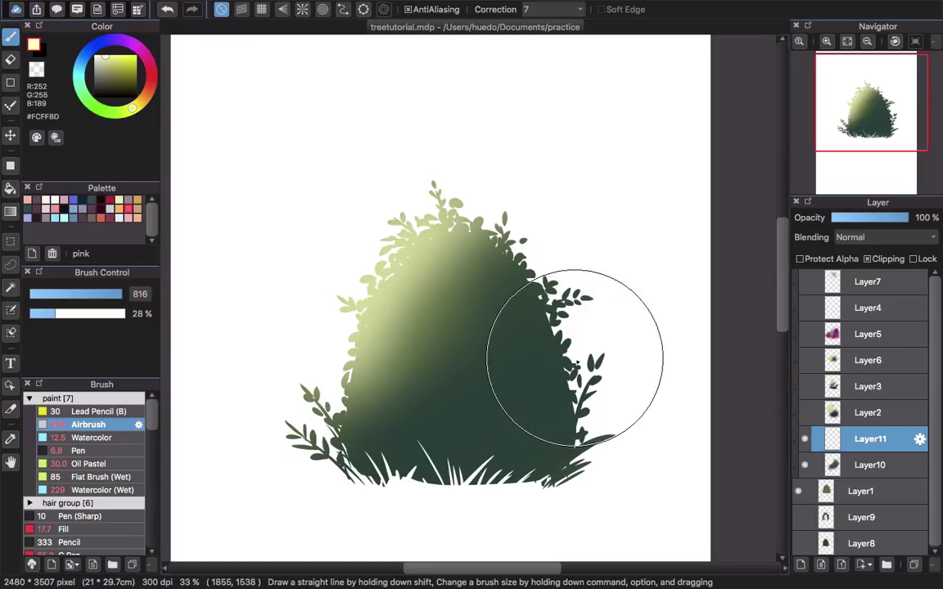
pyautogui.scroll(-5, 154, 427)
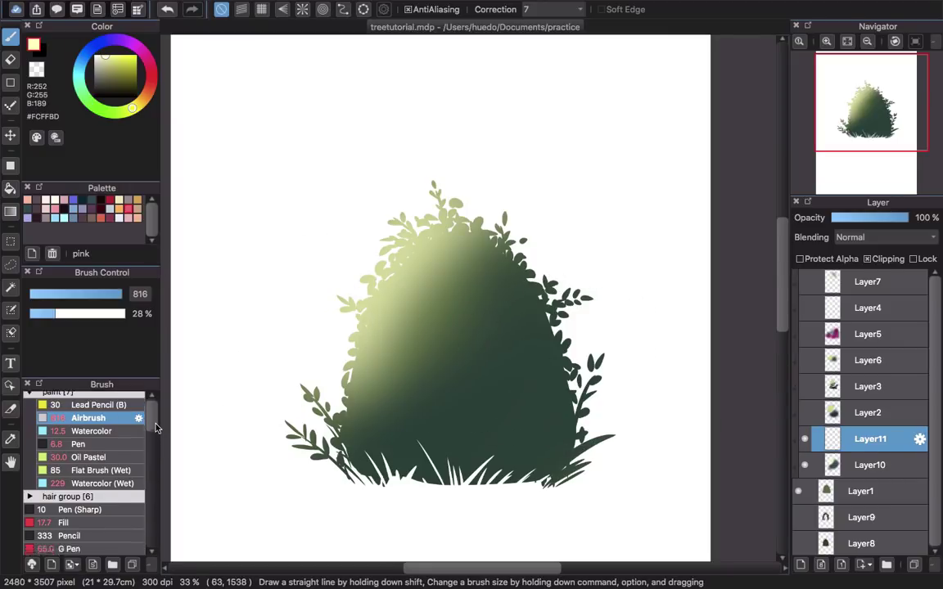
pyautogui.click(98, 454)
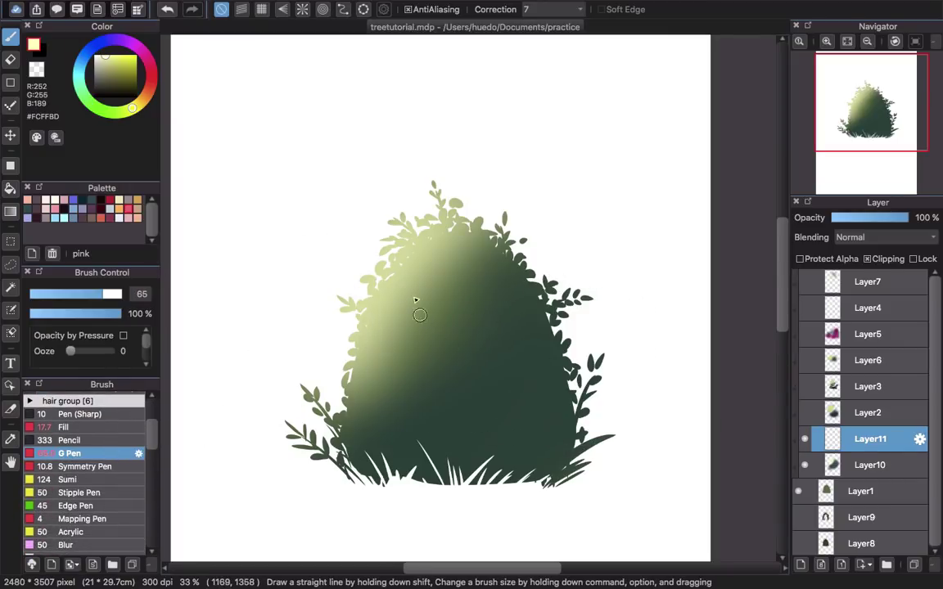
# - Sample dark green #2E4E3F from the bush's shaded area and set the pen size to 98
pyautogui.keyDown('alt'); pyautogui.click(506, 414); pyautogui.keyUp('alt')
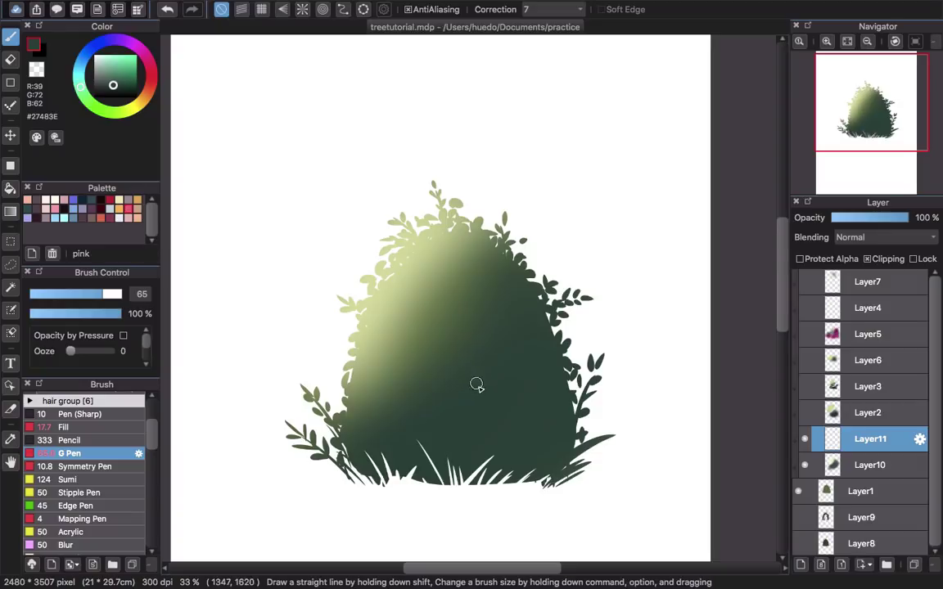
pyautogui.press('super+z')
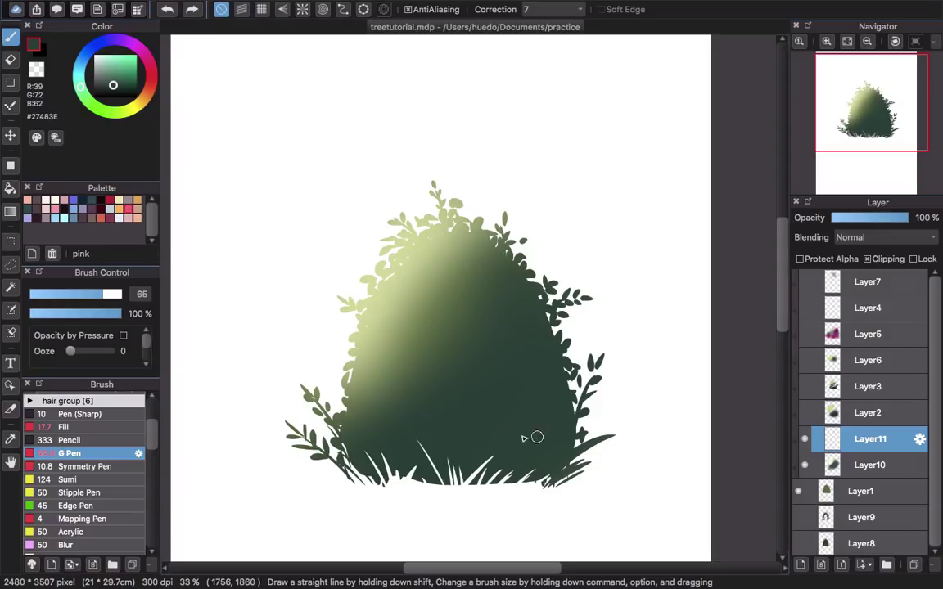
pyautogui.rightClick(446, 381)
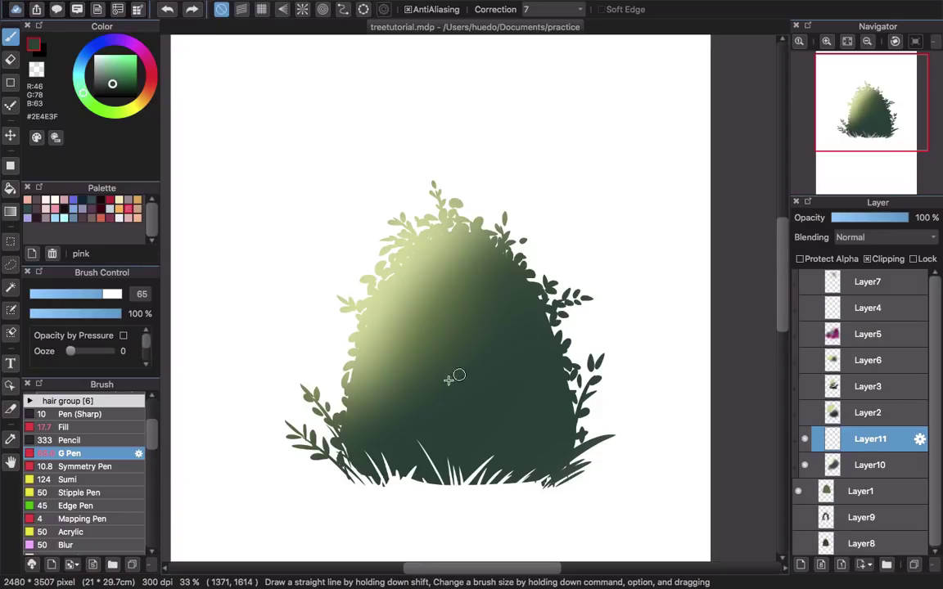
pyautogui.moveTo(449, 379); pyautogui.dragTo(451, 382)
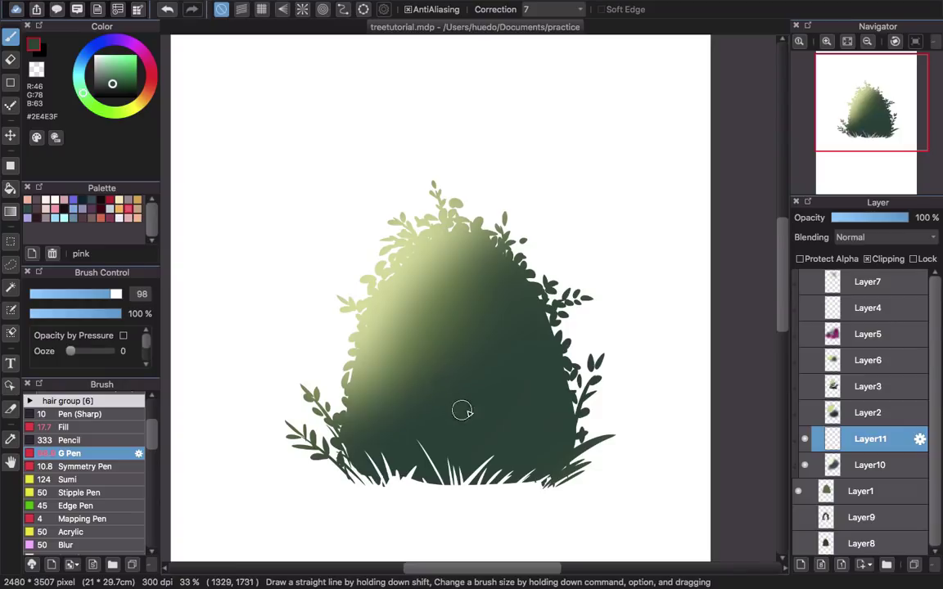
# - Show Layer8, paint two sample leaf clusters in the canvas's blank upper-left area, and return to Layer11 with Layer8 hidden
pyautogui.click(799, 543)
pyautogui.click(860, 544)
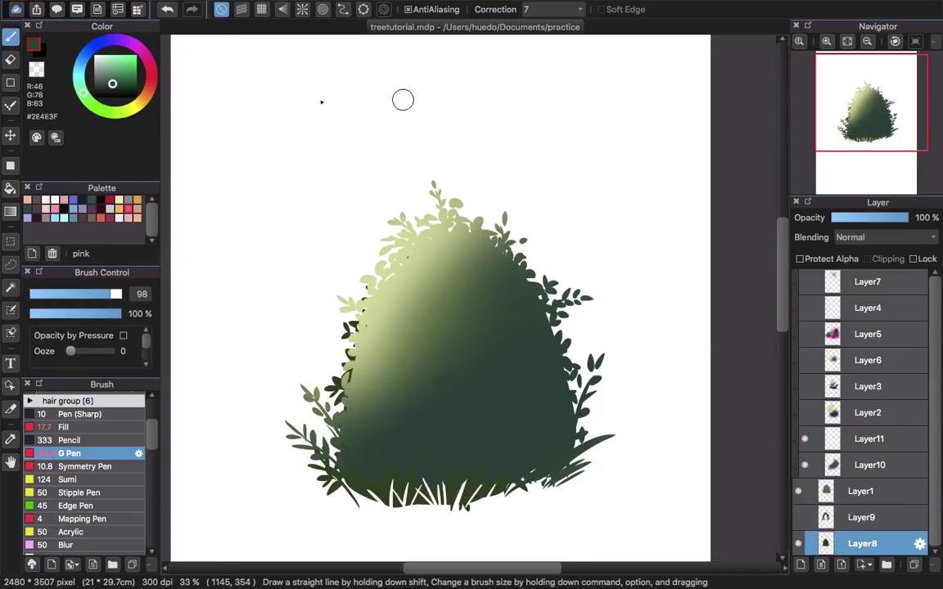
pyautogui.moveTo(257, 98)
pyautogui.mouseDown()
pyautogui.moveTo(232, 112)
pyautogui.moveTo(257, 98)
pyautogui.moveTo(276, 129)
pyautogui.moveTo(262, 95)
pyautogui.moveTo(279, 108)
pyautogui.moveTo(259, 96)
pyautogui.moveTo(283, 83)
pyautogui.mouseUp()
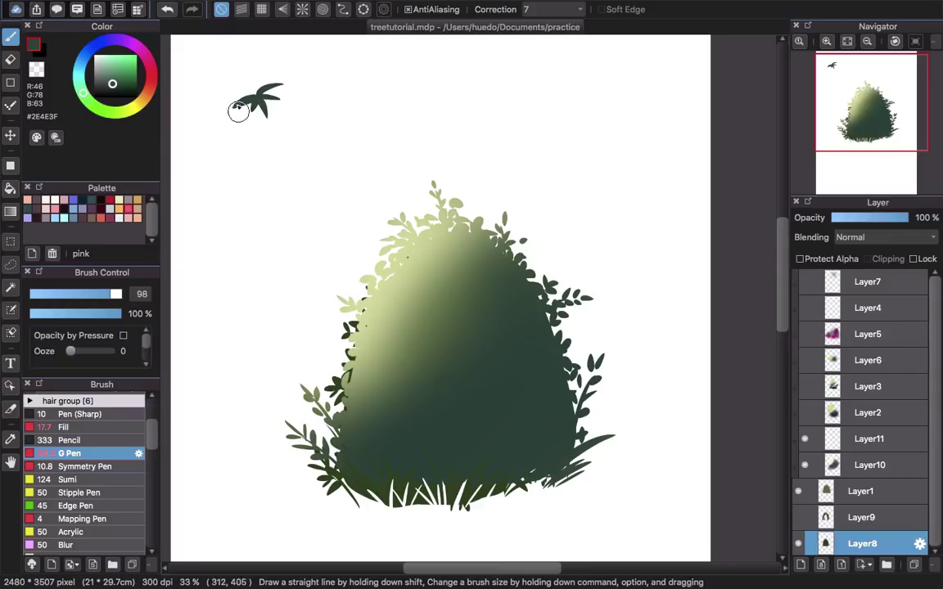
pyautogui.moveTo(225, 100)
pyautogui.mouseDown()
pyautogui.moveTo(206, 97)
pyautogui.moveTo(228, 115)
pyautogui.mouseUp()
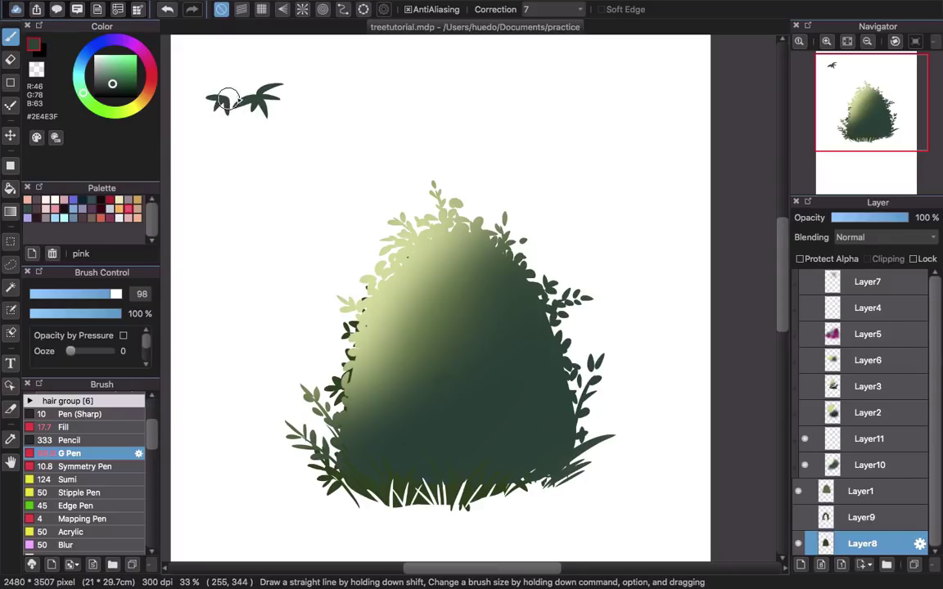
pyautogui.click(879, 440)
pyautogui.click(799, 543)
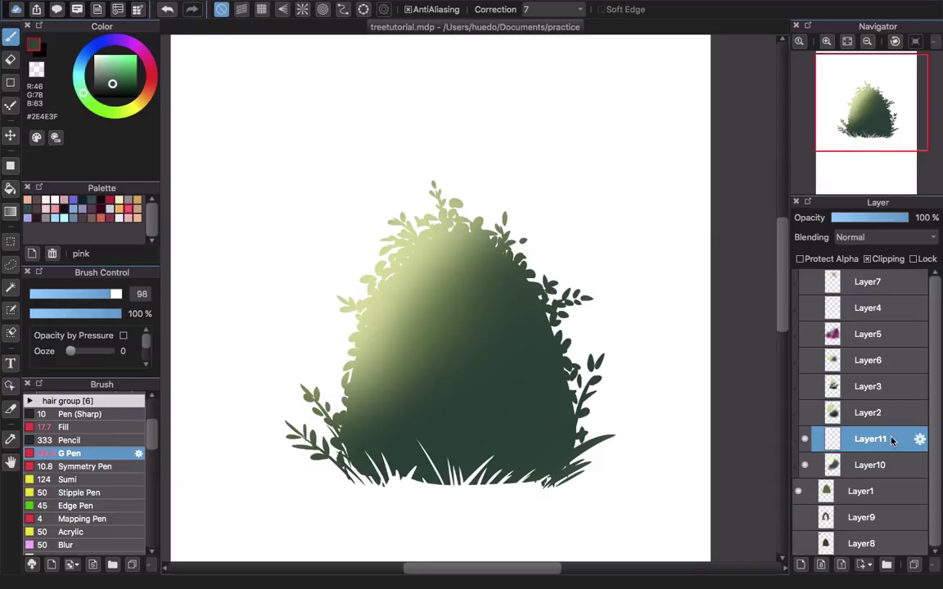
# - Paint dark green leaf clusters on Layer11 along the lower-left boundary between the bush's highlight and shadow
pyautogui.scroll(4, 498, 347)
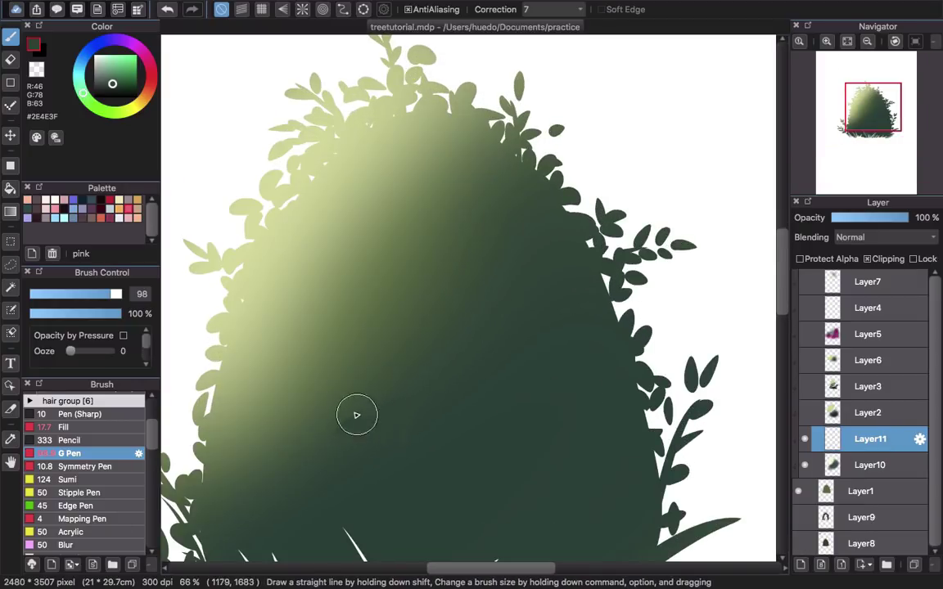
pyautogui.moveTo(317, 411)
pyautogui.mouseDown()
pyautogui.moveTo(369, 416)
pyautogui.moveTo(364, 409)
pyautogui.moveTo(375, 415)
pyautogui.moveTo(391, 396)
pyautogui.moveTo(373, 407)
pyautogui.moveTo(324, 396)
pyautogui.moveTo(360, 406)
pyautogui.moveTo(356, 424)
pyautogui.moveTo(377, 407)
pyautogui.mouseUp()
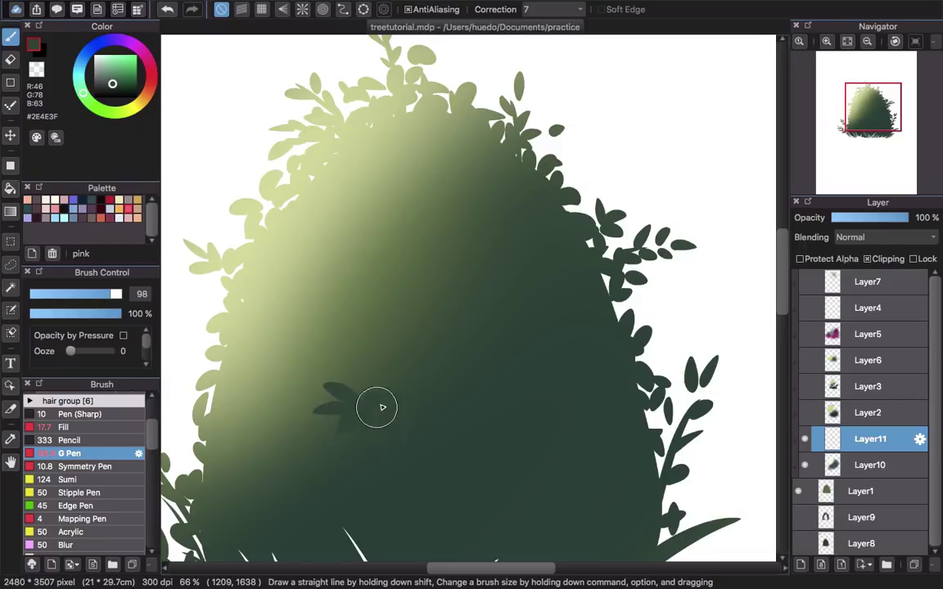
pyautogui.moveTo(312, 442)
pyautogui.mouseDown()
pyautogui.moveTo(275, 432)
pyautogui.moveTo(312, 432)
pyautogui.moveTo(311, 439)
pyautogui.moveTo(313, 426)
pyautogui.moveTo(328, 435)
pyautogui.moveTo(298, 417)
pyautogui.moveTo(426, 398)
pyautogui.moveTo(392, 333)
pyautogui.moveTo(293, 400)
pyautogui.moveTo(241, 403)
pyautogui.moveTo(274, 407)
pyautogui.moveTo(259, 423)
pyautogui.moveTo(294, 408)
pyautogui.mouseUp()
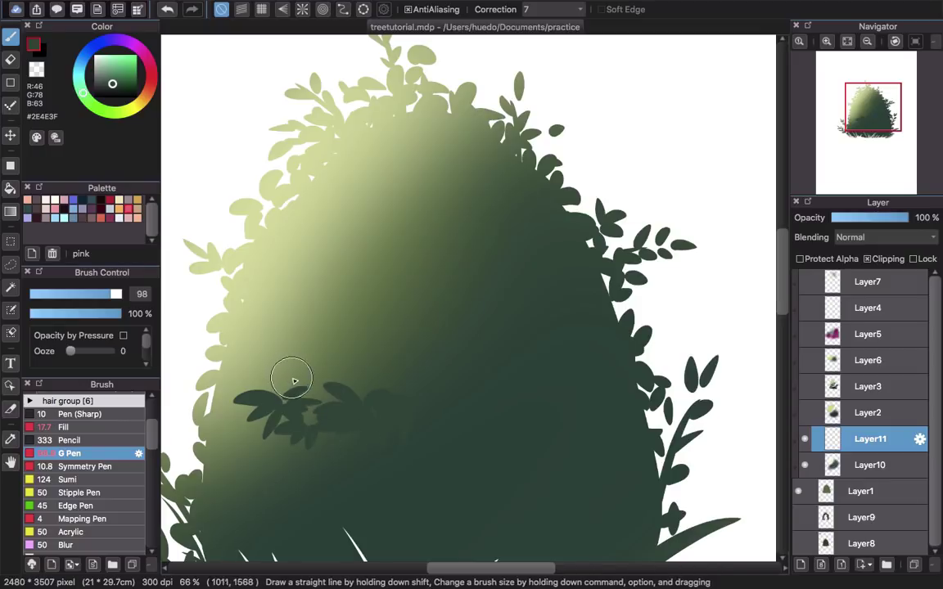
# - Sample mid green #6F8457 and paint lighter leaf clusters just above and overlapping the dark ones
pyautogui.keyDown('alt'); pyautogui.click(305, 380); pyautogui.keyUp('alt')
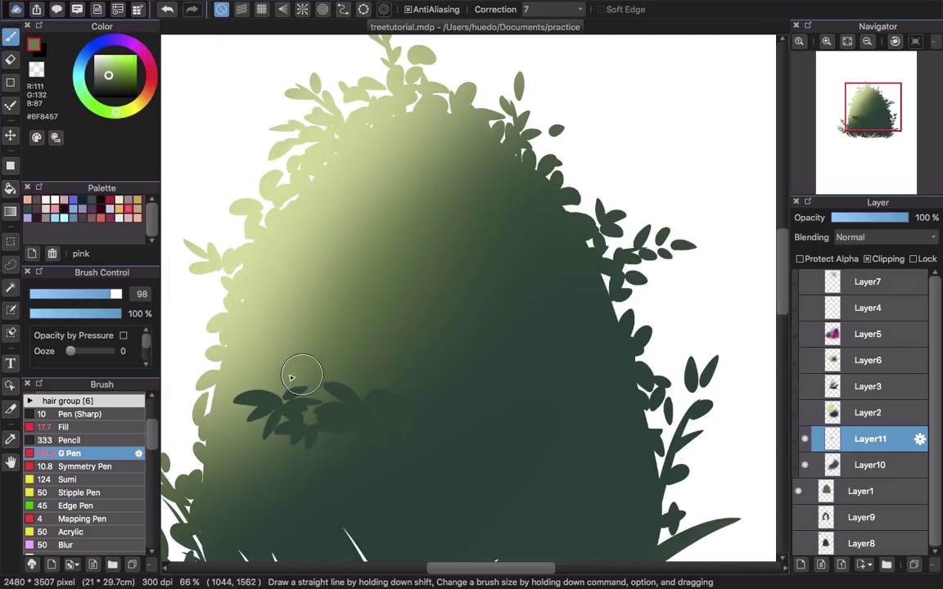
pyautogui.moveTo(301, 385)
pyautogui.mouseDown()
pyautogui.moveTo(326, 405)
pyautogui.moveTo(315, 387)
pyautogui.moveTo(350, 404)
pyautogui.moveTo(321, 386)
pyautogui.moveTo(364, 391)
pyautogui.moveTo(309, 377)
pyautogui.moveTo(233, 383)
pyautogui.moveTo(275, 391)
pyautogui.moveTo(246, 381)
pyautogui.mouseUp()
pyautogui.moveTo(365, 364)
pyautogui.mouseDown()
pyautogui.moveTo(325, 360)
pyautogui.moveTo(362, 353)
pyautogui.moveTo(367, 342)
pyautogui.moveTo(418, 391)
pyautogui.mouseUp()
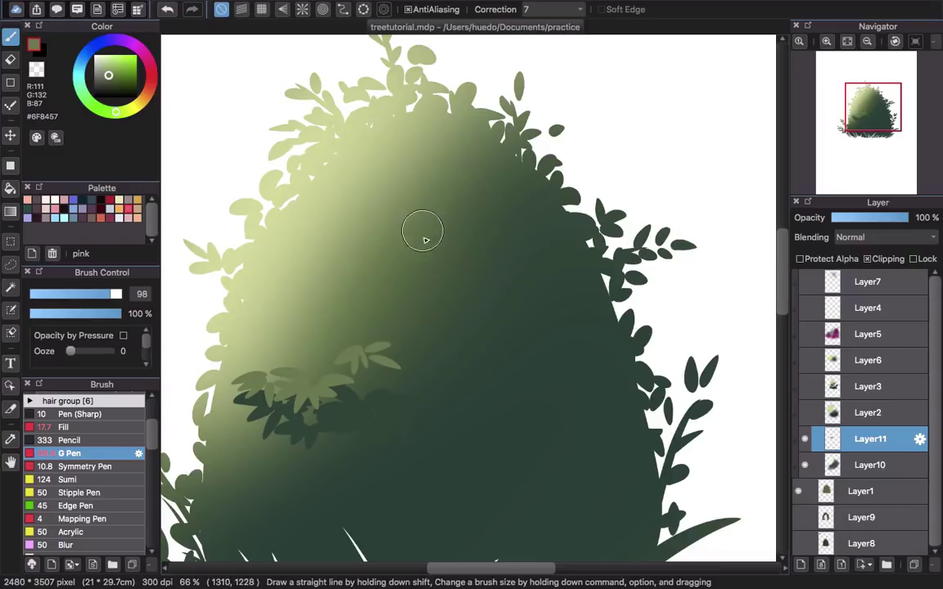
# - Hide Layer11 and Layer10, select and show Layer2, and show Layer3 with the finished leaf details
pyautogui.click(806, 441)
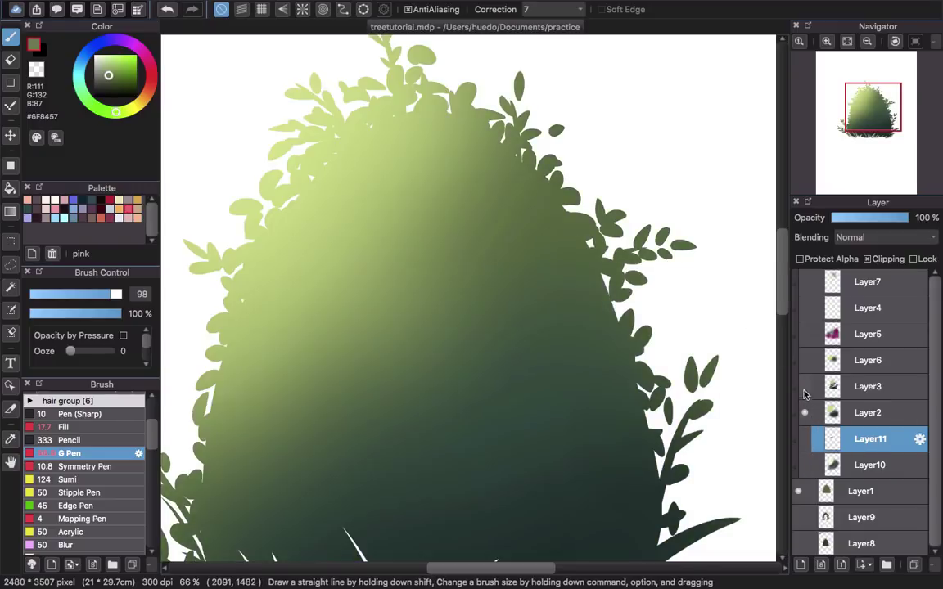
pyautogui.click(859, 415)
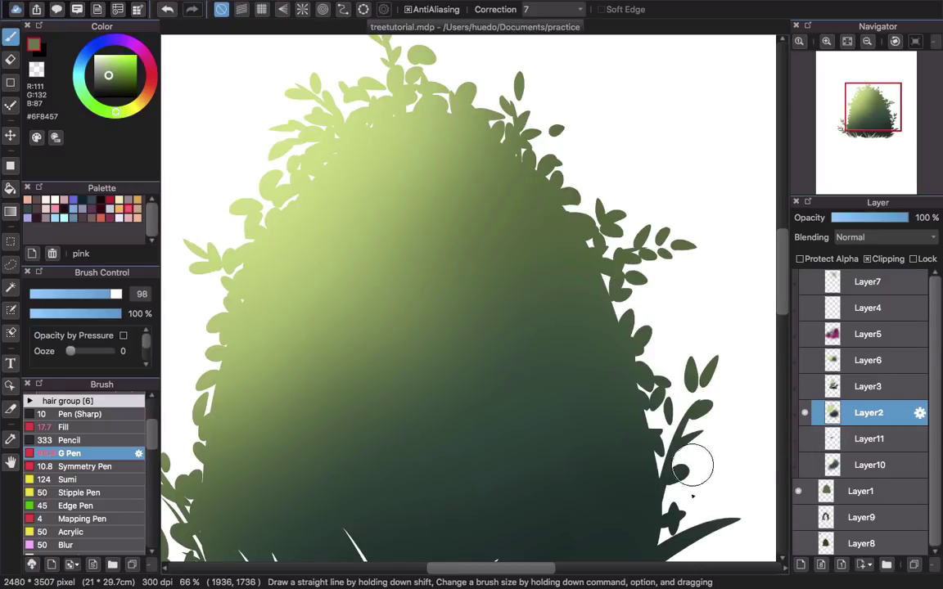
pyautogui.moveTo(700, 522); pyautogui.dragTo(639, 404)
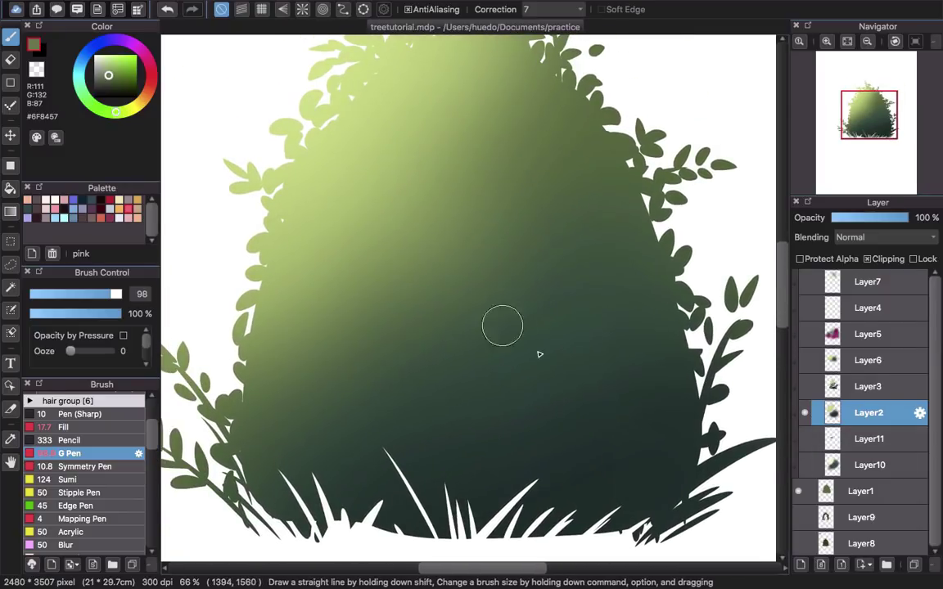
pyautogui.click(806, 389)
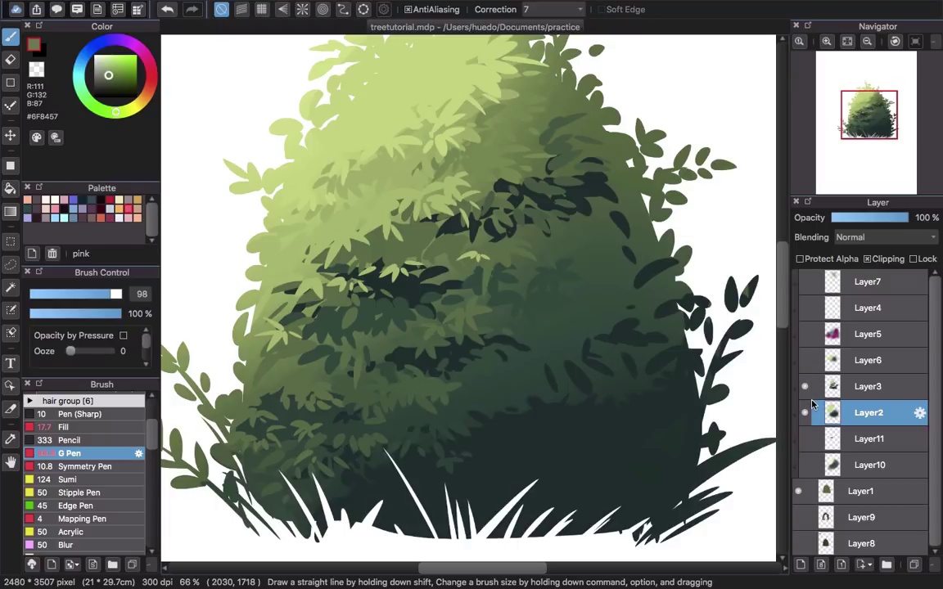
# - Examine the leaf clusters on the bush up close, from the dark shaded base to the bright crown, and as a whole
pyautogui.scroll(5, 557, 283)
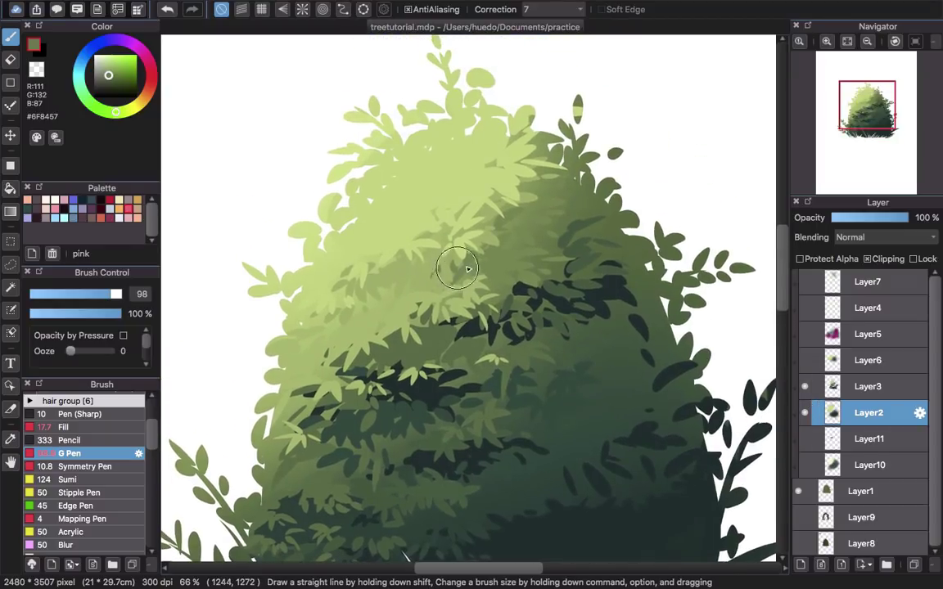
pyautogui.scroll(3, 508, 425)
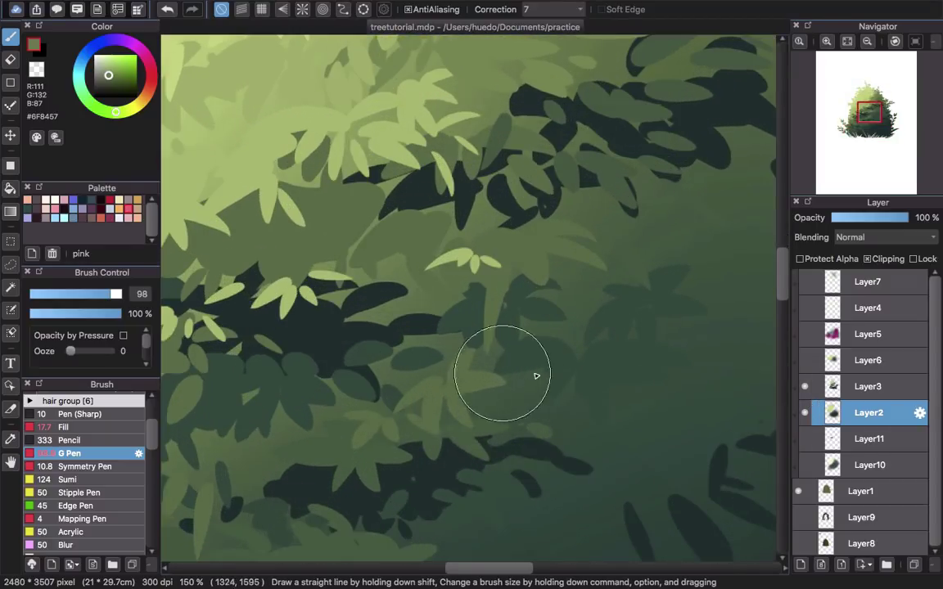
pyautogui.scroll(2, 537, 375)
pyautogui.press('space')
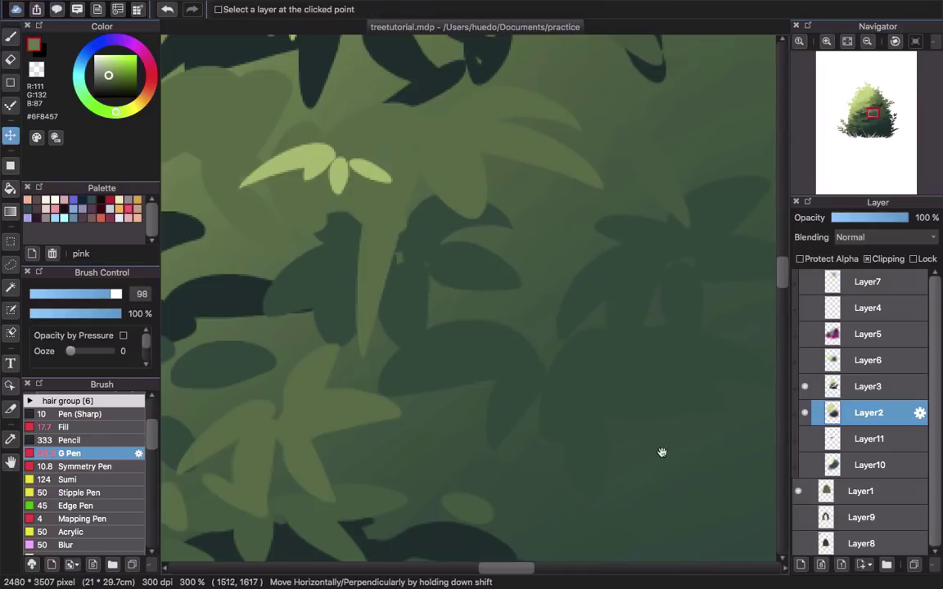
pyautogui.moveTo(674, 482); pyautogui.dragTo(500, 261)
pyautogui.scroll(-5, 500, 261)
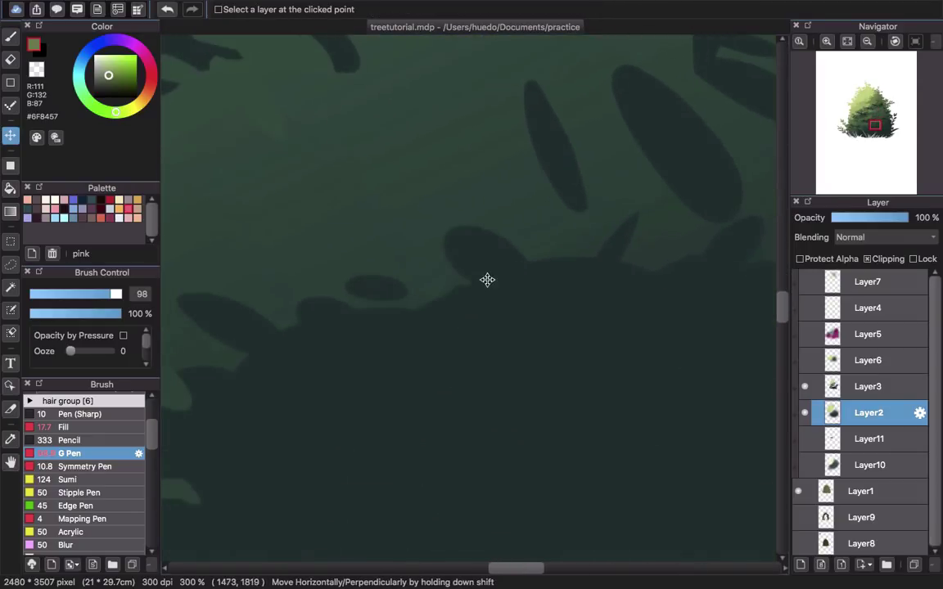
pyautogui.scroll(-3, 486, 280)
pyautogui.scroll(-2, 498, 288)
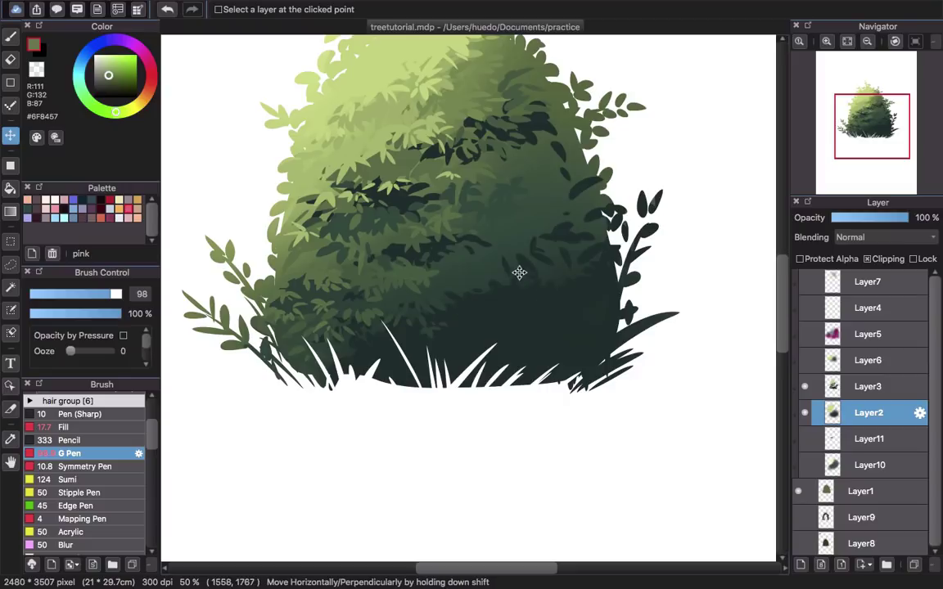
pyautogui.scroll(2, 502, 226)
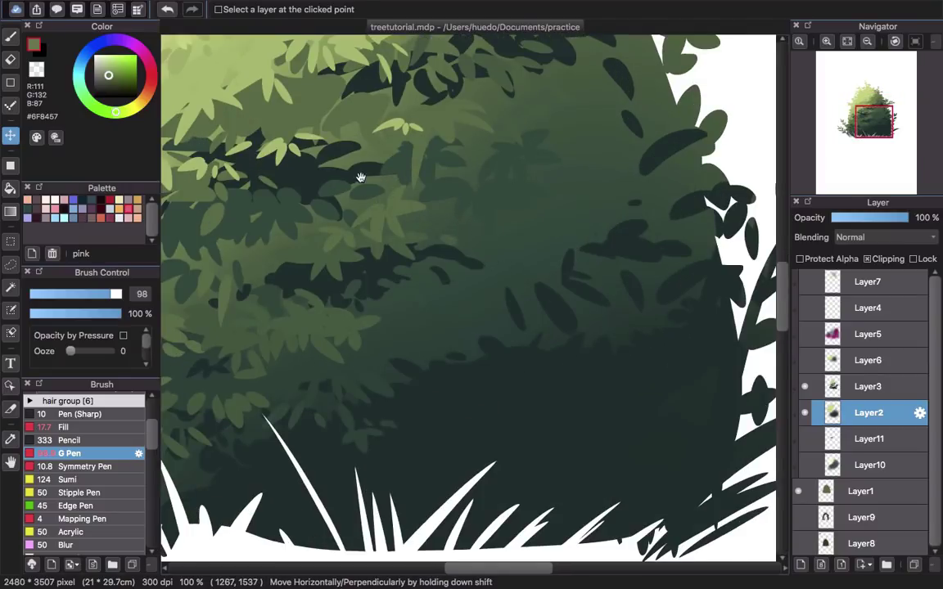
pyautogui.moveTo(361, 178); pyautogui.dragTo(620, 415)
pyautogui.moveTo(532, 146); pyautogui.dragTo(481, 360)
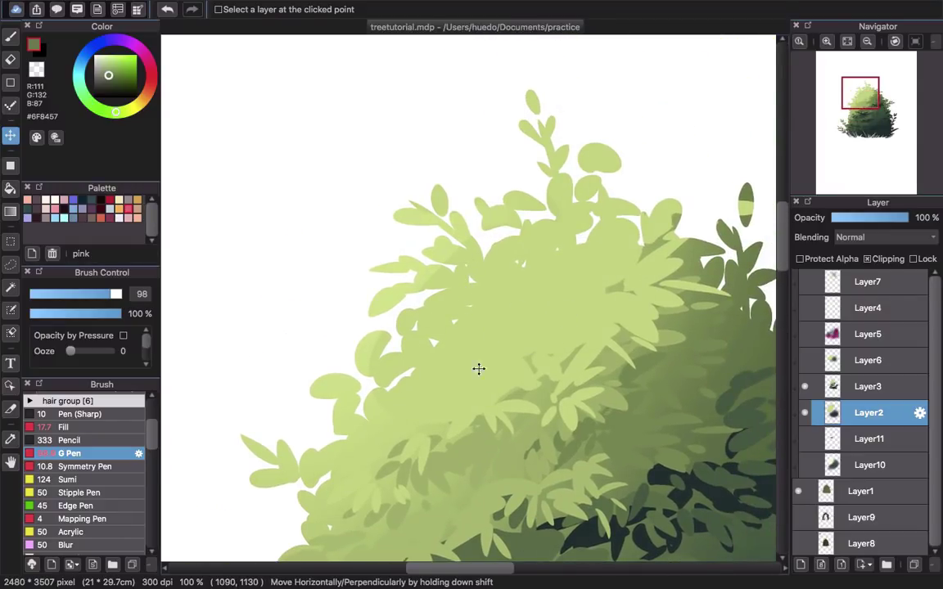
pyautogui.scroll(-3, 568, 417)
pyautogui.hscroll(2, 569, 417)
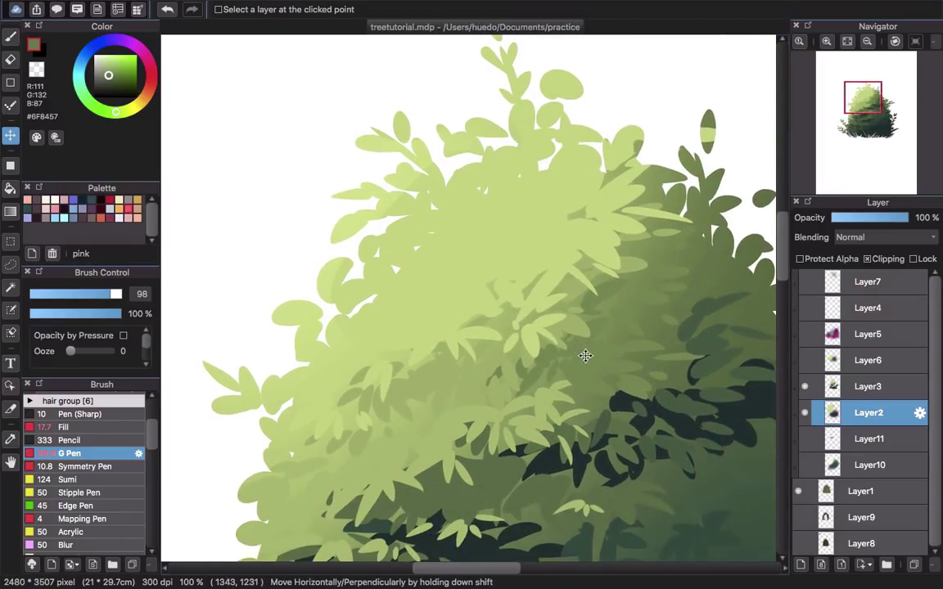
pyautogui.scroll(-2, 585, 355)
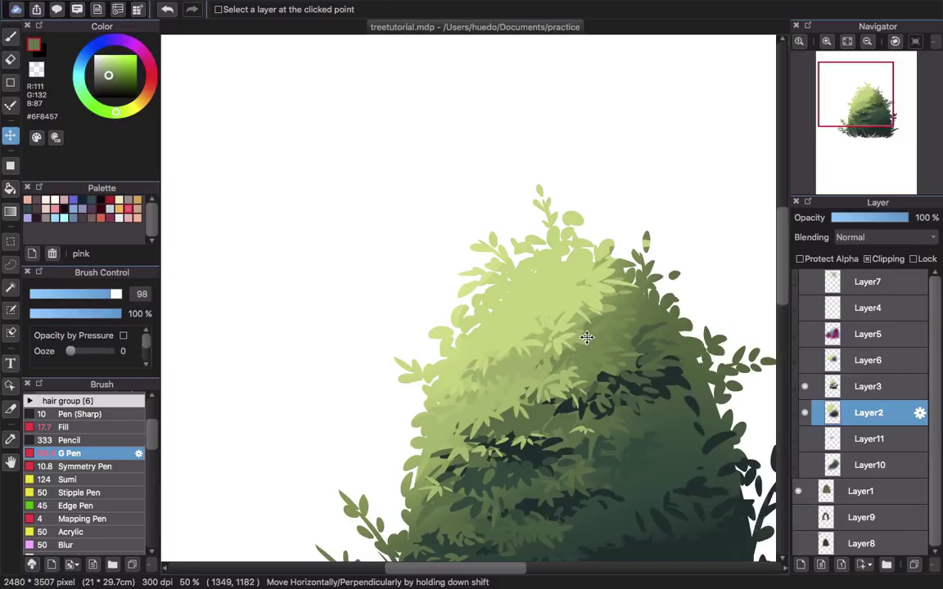
pyautogui.moveTo(612, 451); pyautogui.dragTo(531, 323)
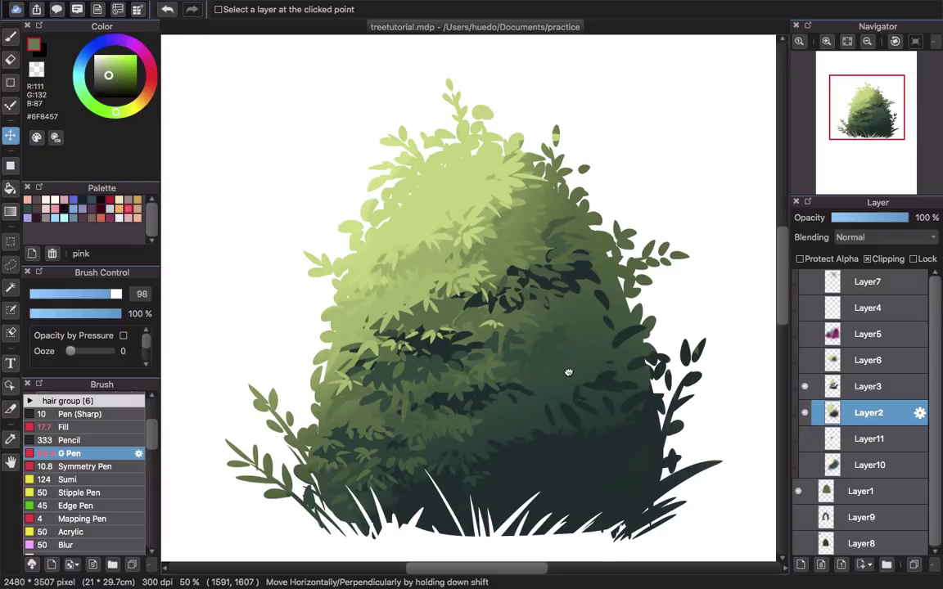
pyautogui.moveTo(567, 373); pyautogui.dragTo(531, 401)
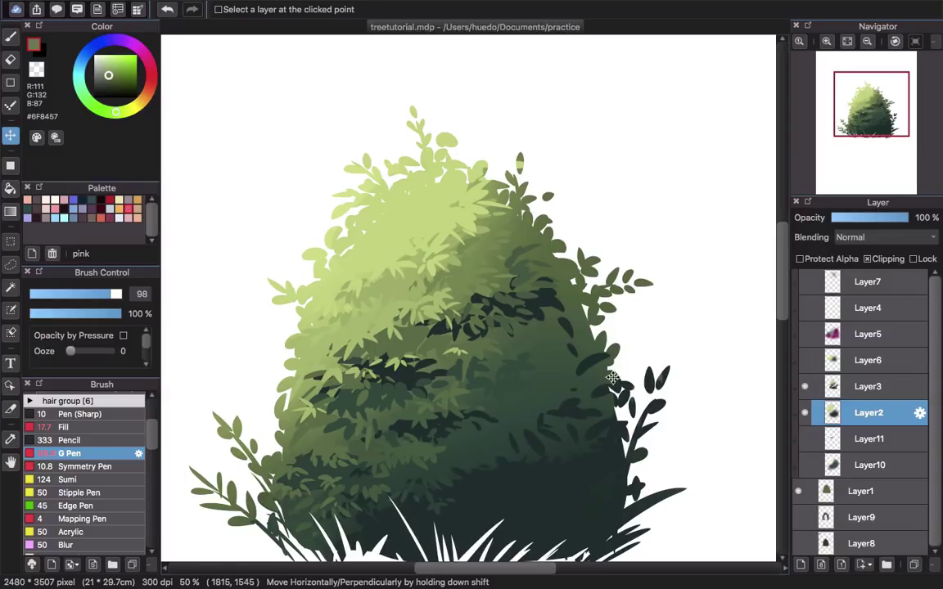
# - Select and show Layer6 and review its blending mode options
pyautogui.click(849, 362)
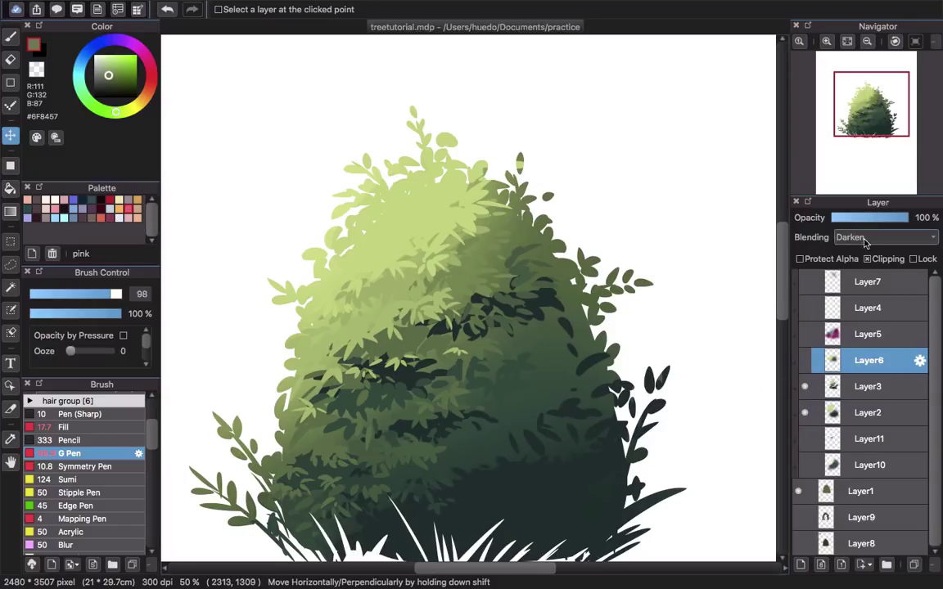
pyautogui.click(805, 361)
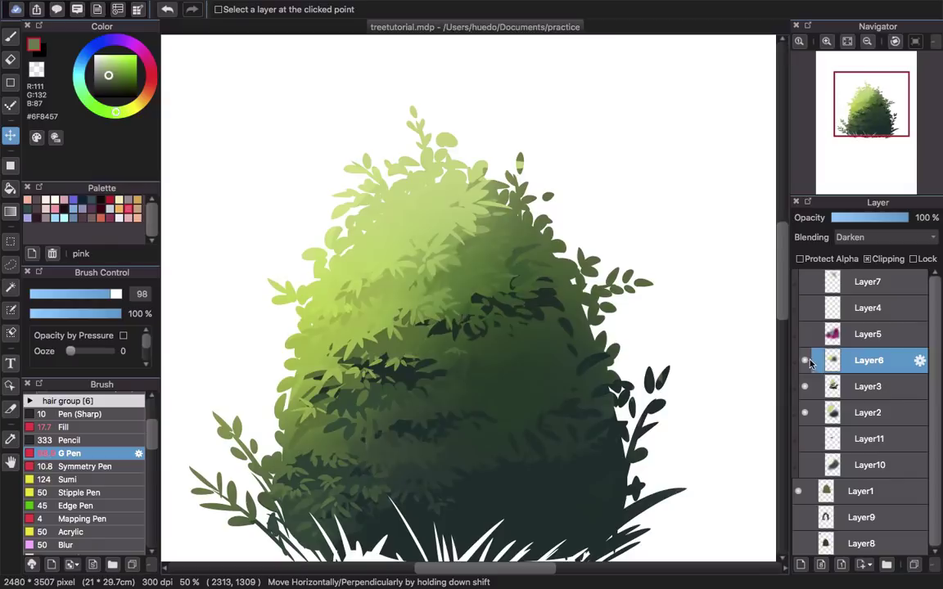
pyautogui.click(886, 237)
pyautogui.click(812, 243)
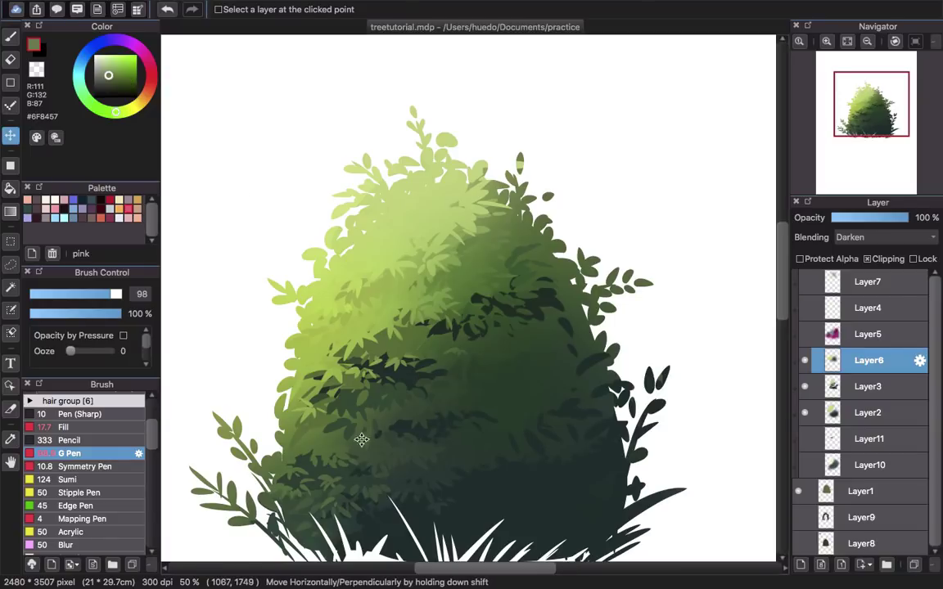
# - Switch to painting with the Airbrush from the paint brush group
pyautogui.press('b')
pyautogui.moveTo(152, 437); pyautogui.dragTo(153, 403)
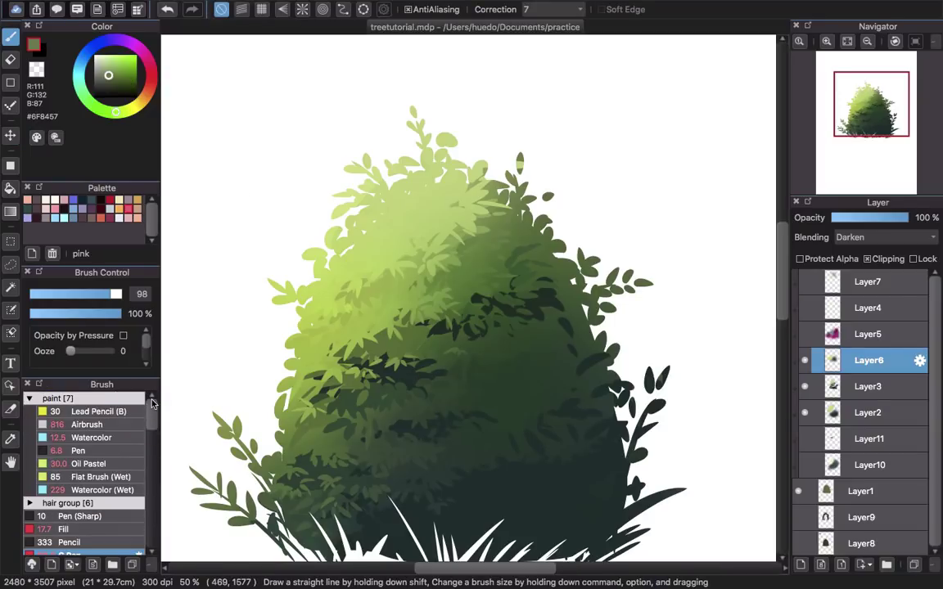
pyautogui.click(96, 424)
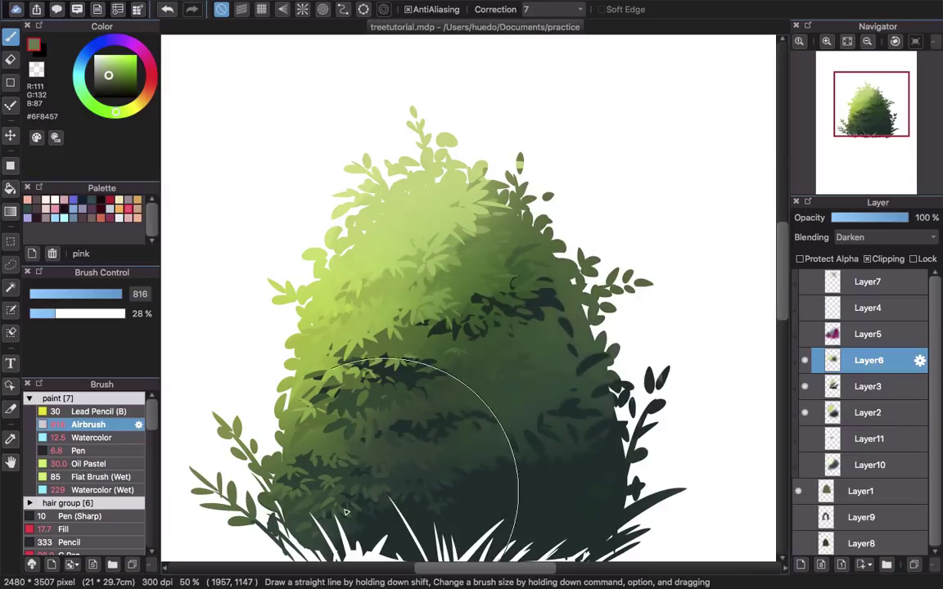
# - Try airbrushing the sampled dark green #234230 over the bush on the Darken layer Layer6, and undo the strokes
pyautogui.keyDown('alt'); pyautogui.click(427, 446); pyautogui.keyUp('alt')
pyautogui.moveTo(427, 446)
pyautogui.mouseDown()
pyautogui.moveTo(509, 449)
pyautogui.moveTo(534, 425)
pyautogui.moveTo(522, 423)
pyautogui.moveTo(563, 334)
pyautogui.moveTo(373, 514)
pyautogui.moveTo(252, 550)
pyautogui.mouseUp()
pyautogui.moveTo(584, 288)
pyautogui.mouseDown()
pyautogui.moveTo(360, 402)
pyautogui.moveTo(351, 322)
pyautogui.mouseUp()
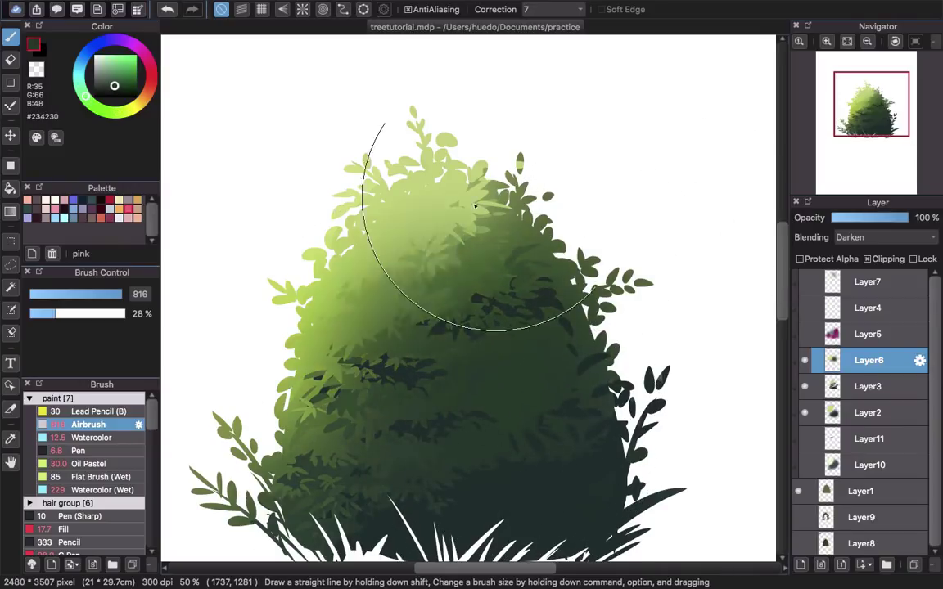
pyautogui.moveTo(474, 207)
pyautogui.mouseDown()
pyautogui.moveTo(306, 210)
pyautogui.moveTo(306, 268)
pyautogui.moveTo(479, 337)
pyautogui.mouseUp()
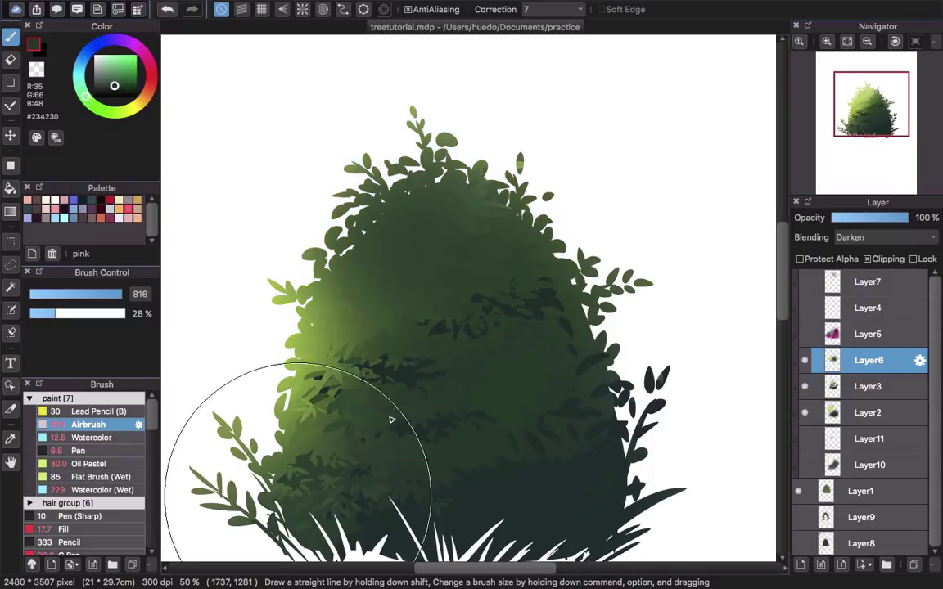
pyautogui.hotkey('ctrl', 'z')
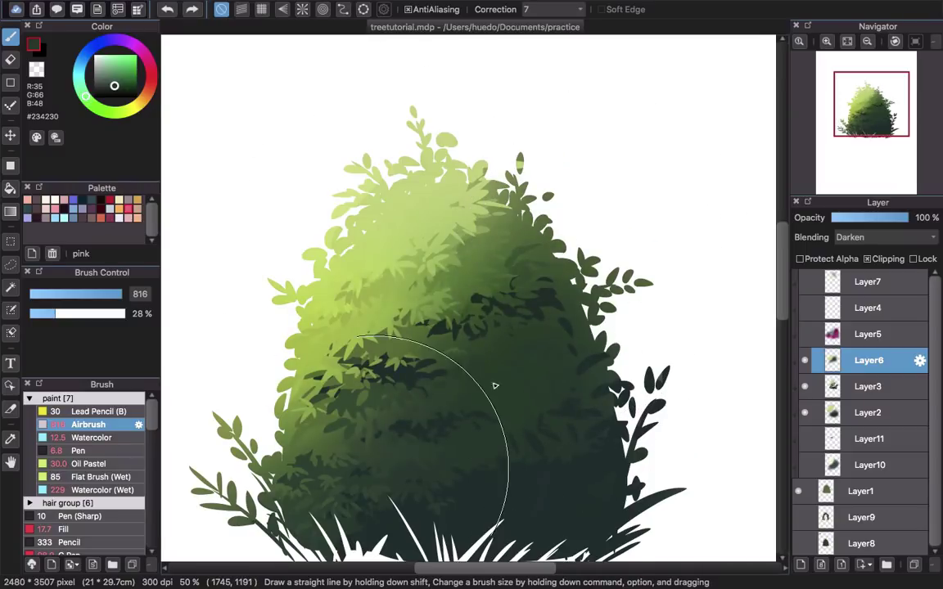
pyautogui.hotkey('ctrl', 'z')
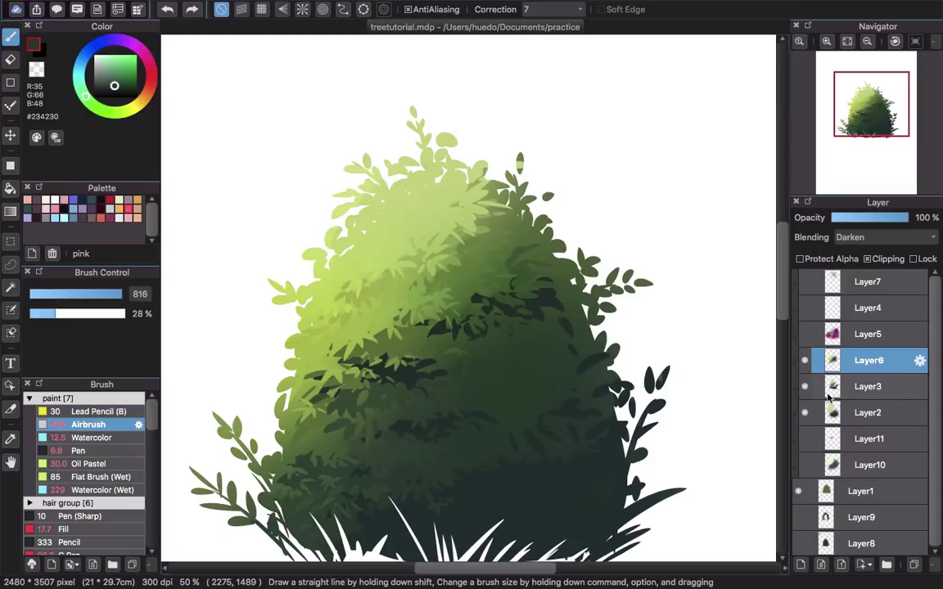
# - Select Layer5 and compare the whole bush with that Dodge layer shown and hidden
pyautogui.scroll(-3, 540, 304)
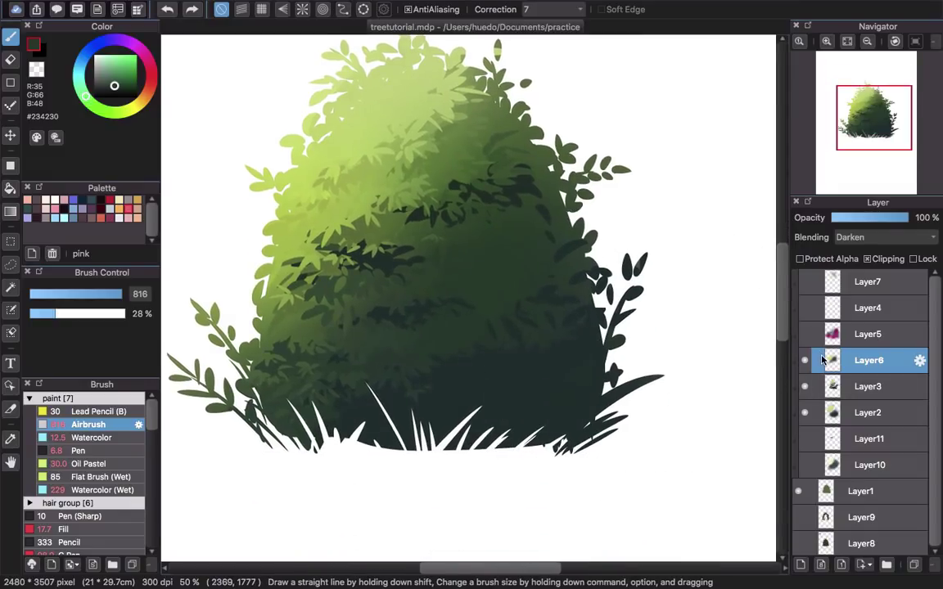
pyautogui.click(864, 334)
pyautogui.scroll(4, 532, 270)
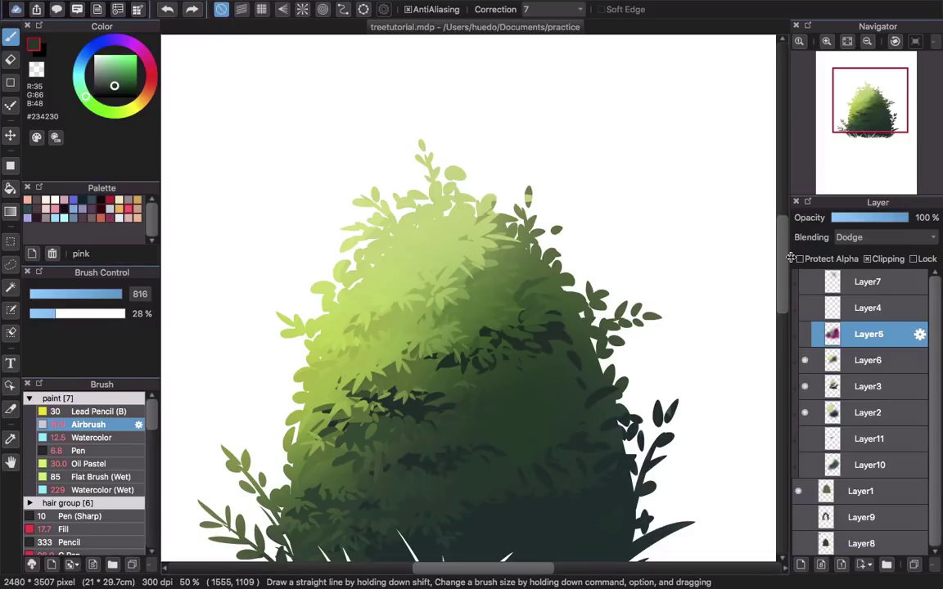
pyautogui.click(805, 334)
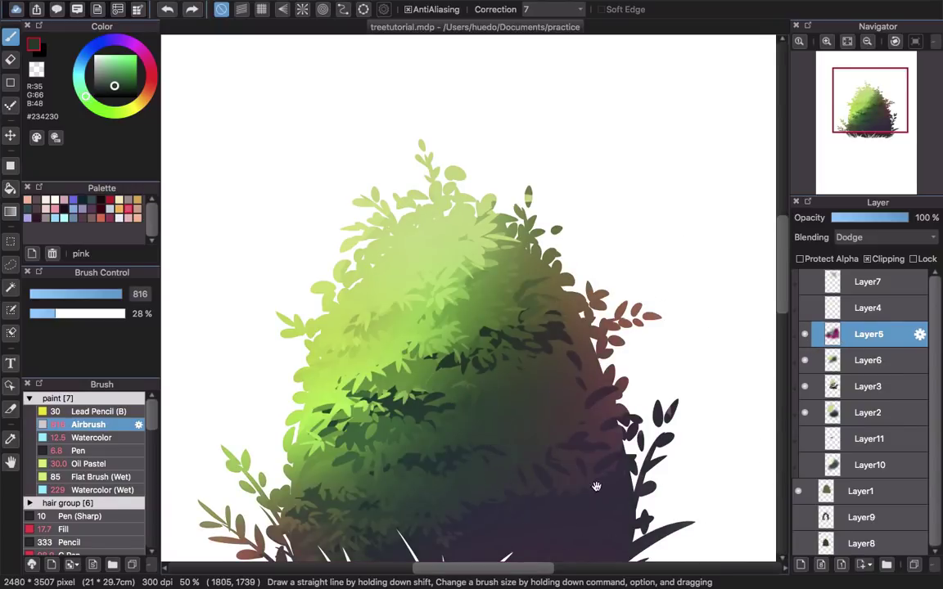
pyautogui.moveTo(595, 488); pyautogui.dragTo(597, 314)
pyautogui.click(805, 334)
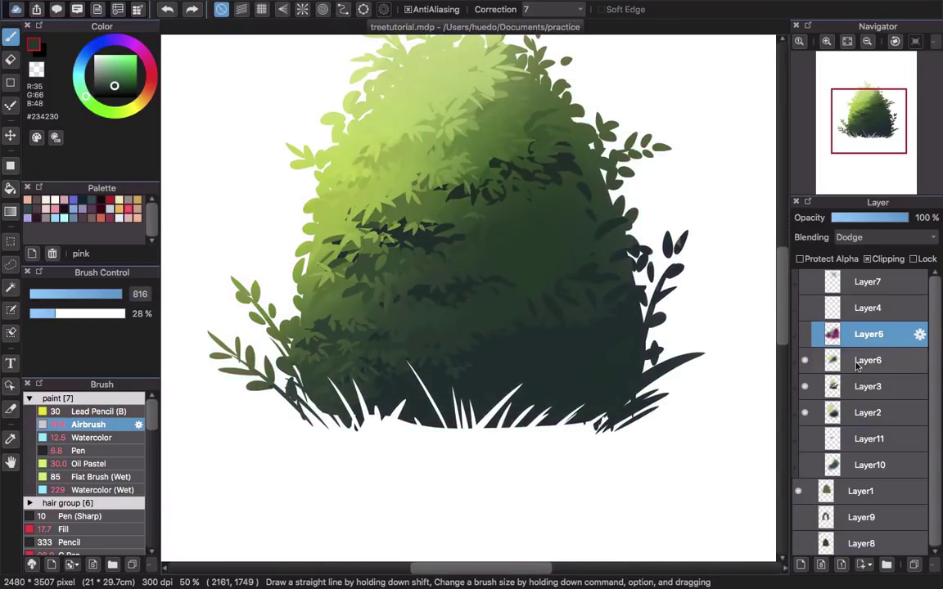
# - Add a new clipping layer directly above Layer6 and set its blending mode to Dodge
pyautogui.click(818, 360)
pyautogui.click(800, 565)
pyautogui.click(859, 237)
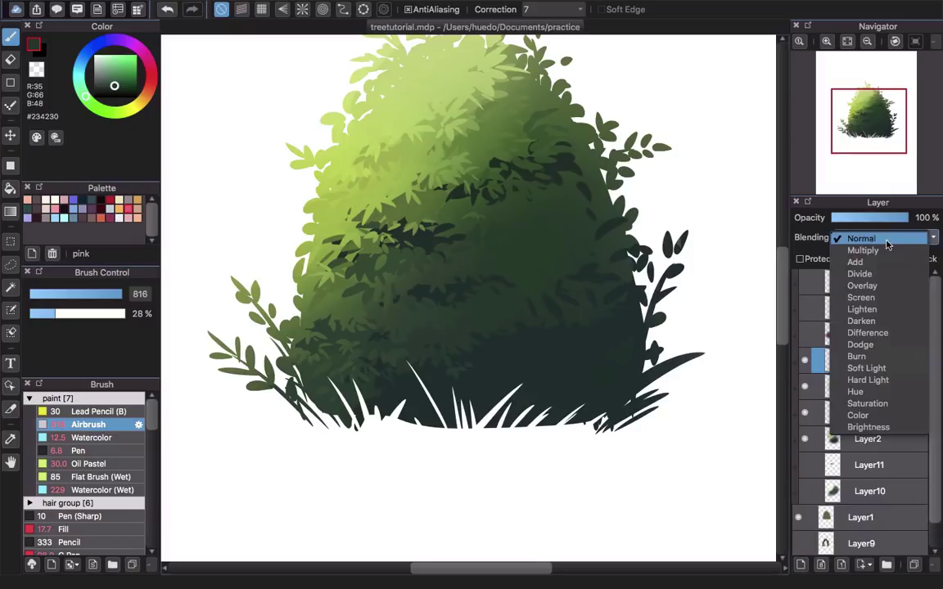
pyautogui.click(861, 344)
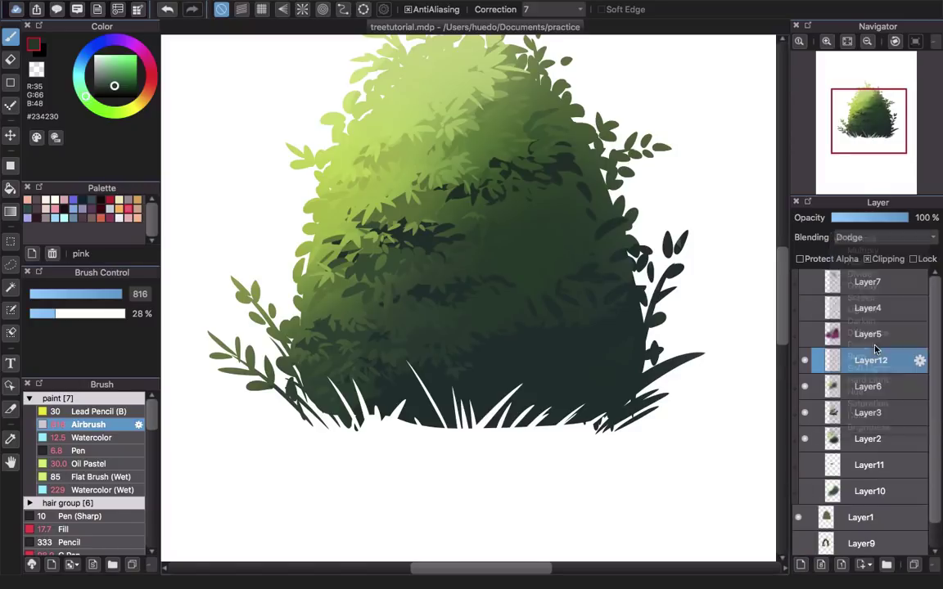
# - Airbrush muted purple #7C3D69 and stronger magenta #801260 over the bush's shaded right side, base and lower-left edge
pyautogui.moveTo(532, 207); pyautogui.dragTo(542, 261)
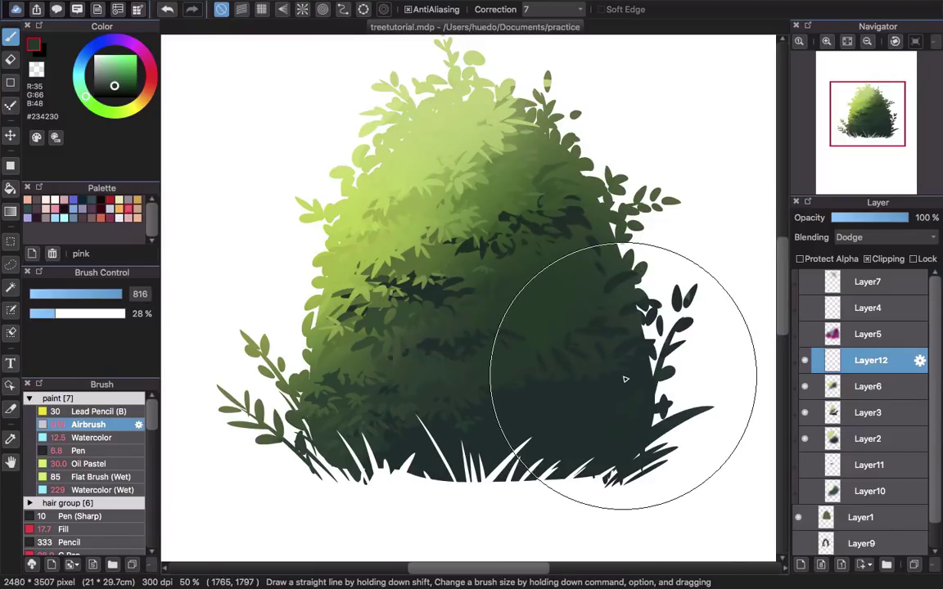
pyautogui.scroll(-1, 702, 304)
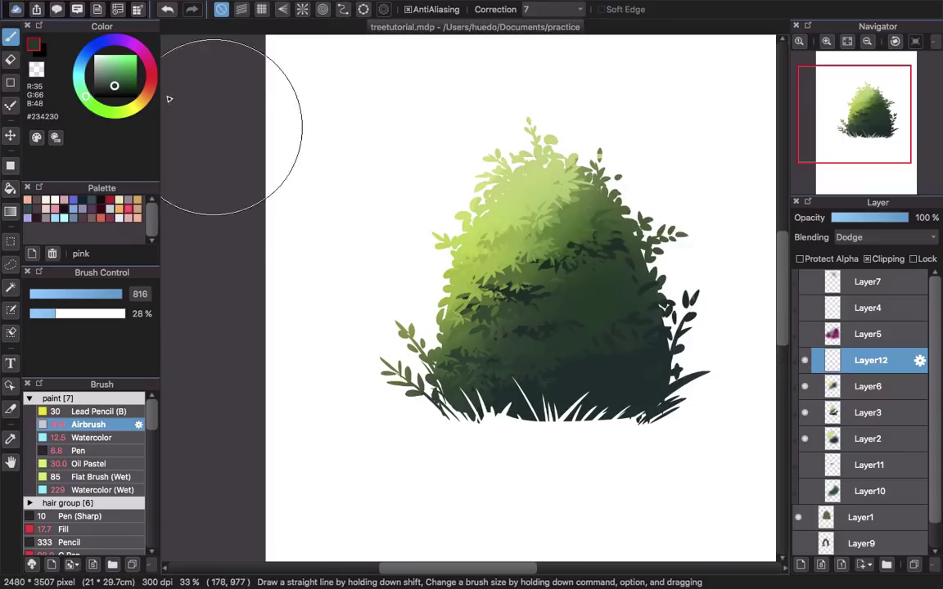
pyautogui.click(120, 40)
pyautogui.moveTo(120, 41)
pyautogui.mouseDown()
pyautogui.moveTo(116, 76)
pyautogui.moveTo(142, 55)
pyautogui.mouseUp()
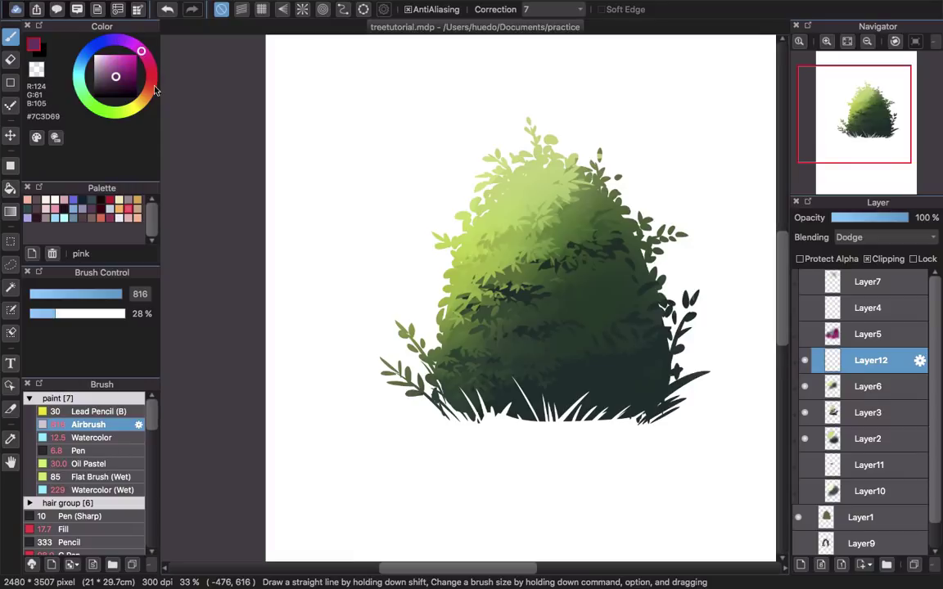
pyautogui.moveTo(689, 337); pyautogui.dragTo(619, 426)
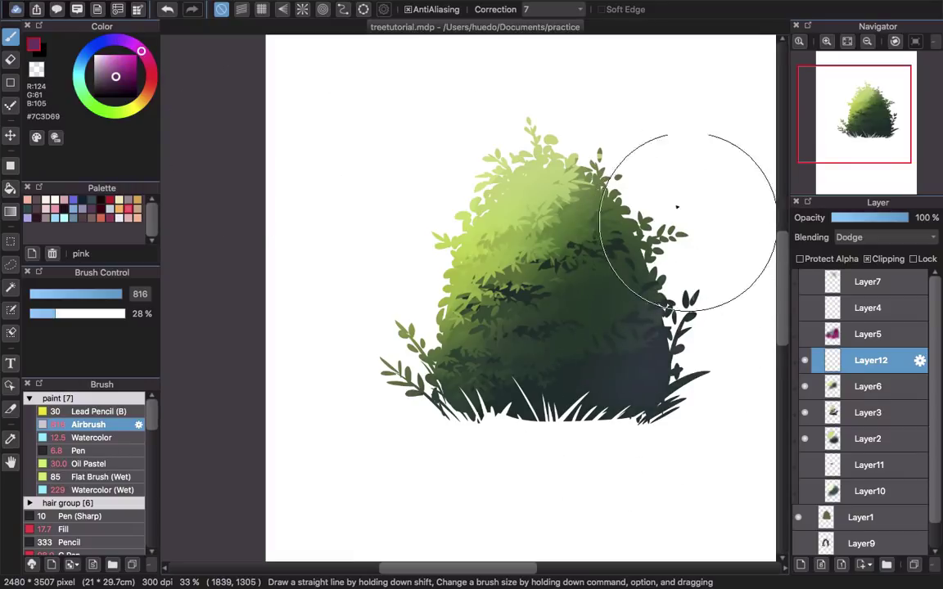
pyautogui.moveTo(688, 223)
pyautogui.mouseDown()
pyautogui.moveTo(557, 415)
pyautogui.moveTo(517, 433)
pyautogui.moveTo(643, 282)
pyautogui.moveTo(642, 249)
pyautogui.moveTo(639, 284)
pyautogui.moveTo(682, 258)
pyautogui.mouseUp()
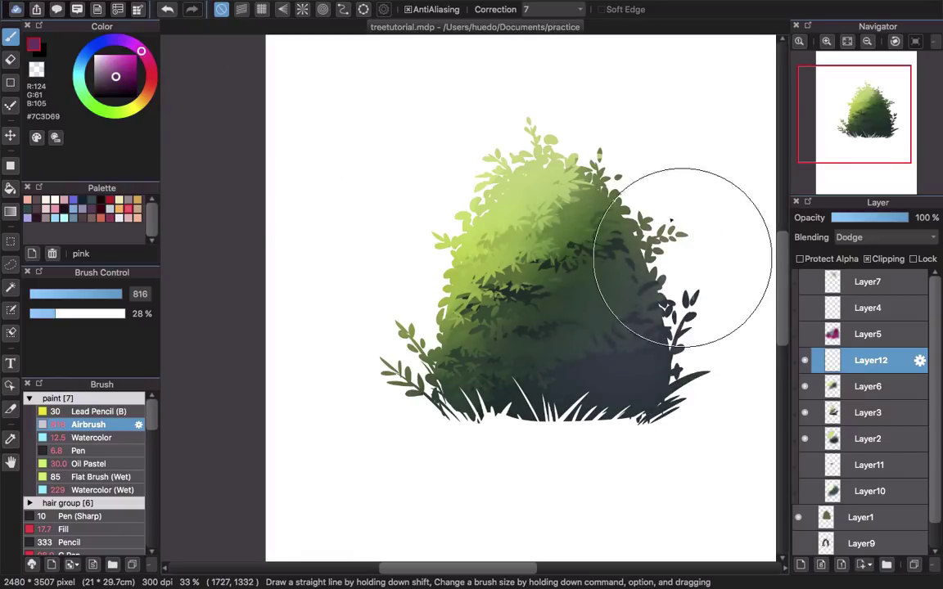
pyautogui.moveTo(118, 72); pyautogui.dragTo(130, 75)
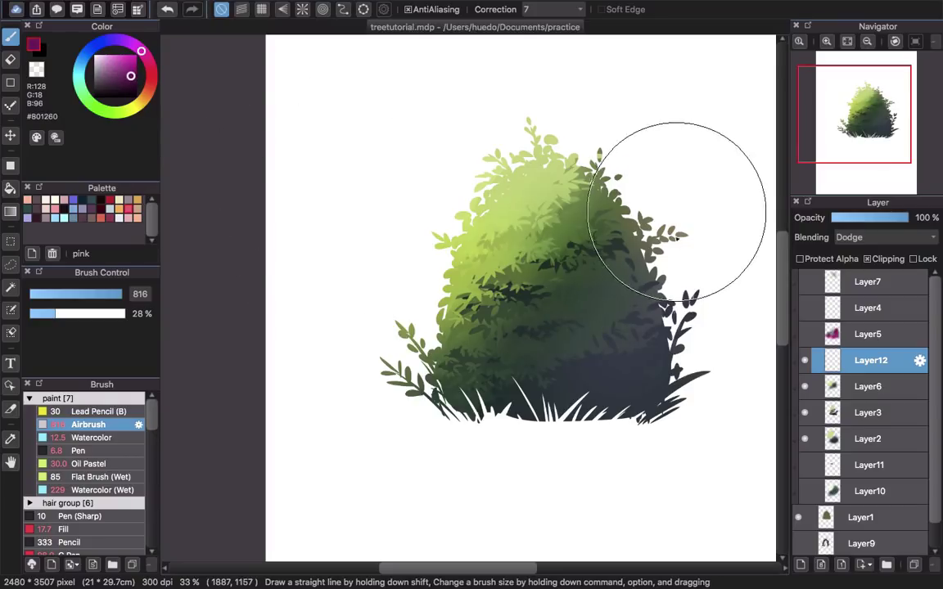
pyautogui.moveTo(675, 211)
pyautogui.mouseDown()
pyautogui.moveTo(661, 282)
pyautogui.moveTo(626, 346)
pyautogui.moveTo(675, 270)
pyautogui.moveTo(679, 284)
pyautogui.moveTo(623, 395)
pyautogui.moveTo(602, 405)
pyautogui.moveTo(627, 381)
pyautogui.moveTo(596, 396)
pyautogui.moveTo(385, 360)
pyautogui.moveTo(378, 348)
pyautogui.moveTo(465, 388)
pyautogui.moveTo(459, 407)
pyautogui.moveTo(596, 383)
pyautogui.moveTo(628, 364)
pyautogui.moveTo(463, 327)
pyautogui.mouseUp()
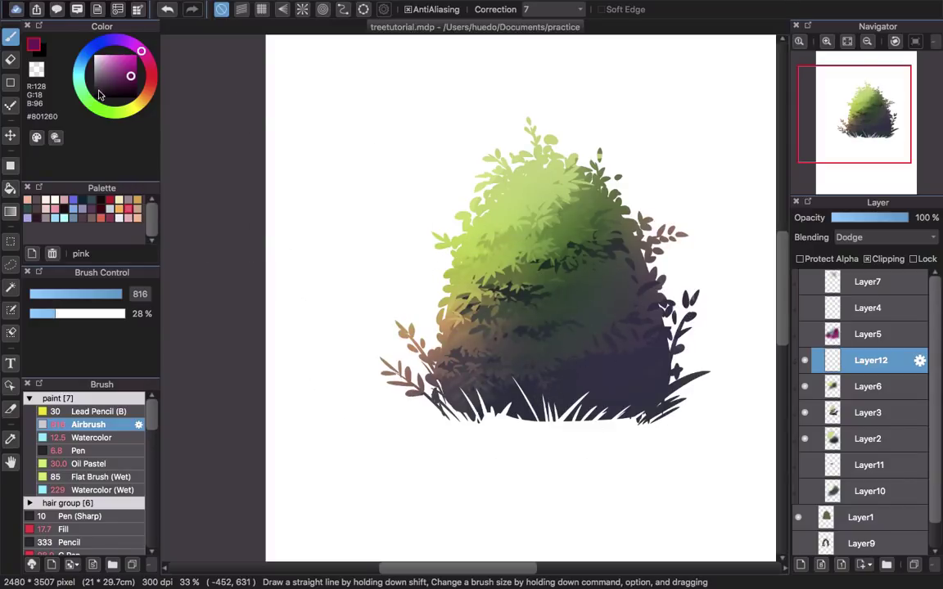
# - Try bright green #7FE04C across the middle of the bush, undo it, and airbrush the darker green #437429 there instead
pyautogui.click(110, 111)
pyautogui.moveTo(112, 59); pyautogui.dragTo(122, 60)
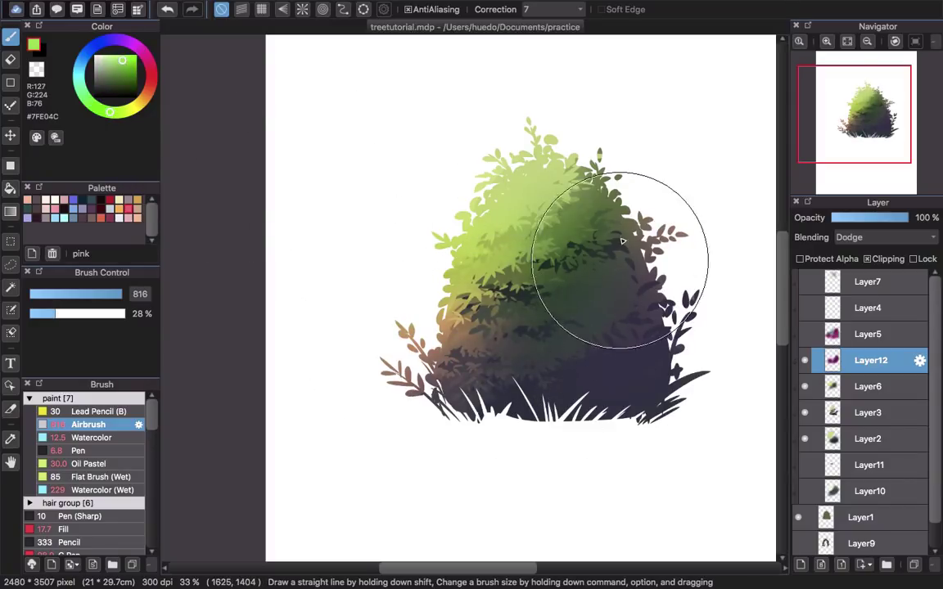
pyautogui.moveTo(621, 242)
pyautogui.mouseDown()
pyautogui.moveTo(494, 284)
pyautogui.moveTo(599, 231)
pyautogui.moveTo(630, 200)
pyautogui.mouseUp()
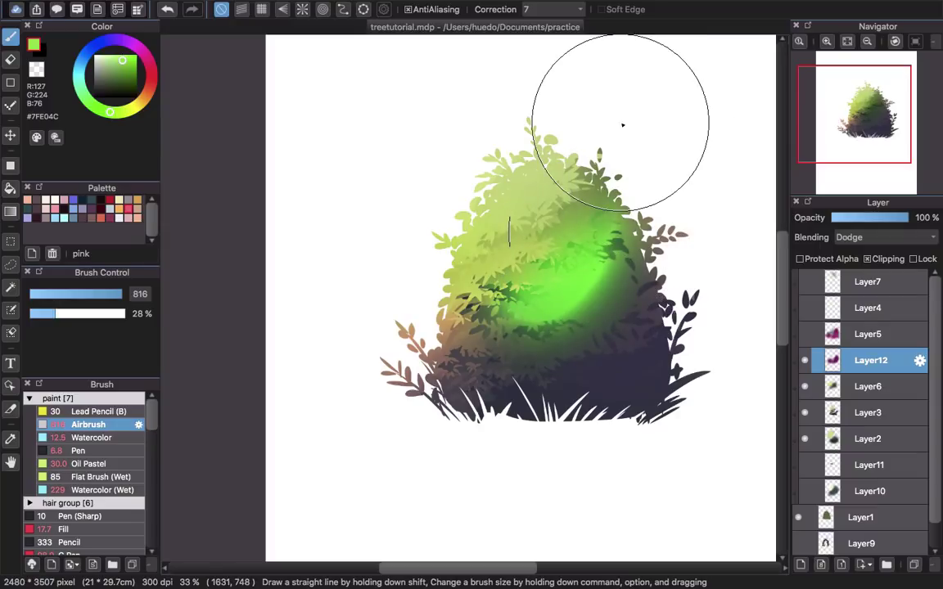
pyautogui.click(166, 9)
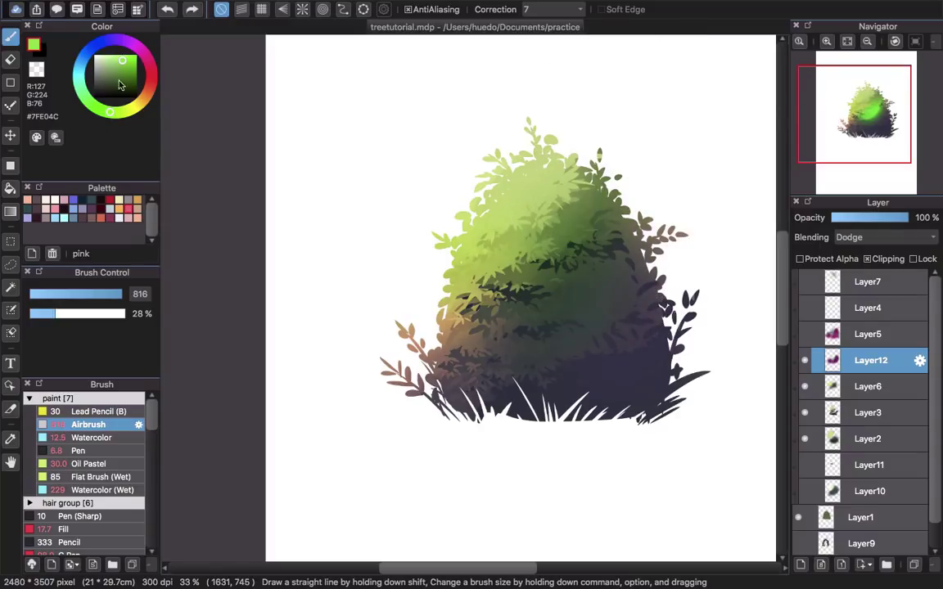
pyautogui.click(121, 78)
pyautogui.moveTo(632, 259)
pyautogui.mouseDown()
pyautogui.moveTo(592, 332)
pyautogui.moveTo(529, 368)
pyautogui.moveTo(529, 323)
pyautogui.moveTo(600, 229)
pyautogui.moveTo(541, 306)
pyautogui.moveTo(466, 333)
pyautogui.moveTo(467, 347)
pyautogui.moveTo(489, 344)
pyautogui.moveTo(559, 265)
pyautogui.moveTo(573, 226)
pyautogui.moveTo(464, 287)
pyautogui.moveTo(508, 271)
pyautogui.moveTo(497, 296)
pyautogui.moveTo(537, 249)
pyautogui.moveTo(595, 215)
pyautogui.moveTo(595, 309)
pyautogui.mouseUp()
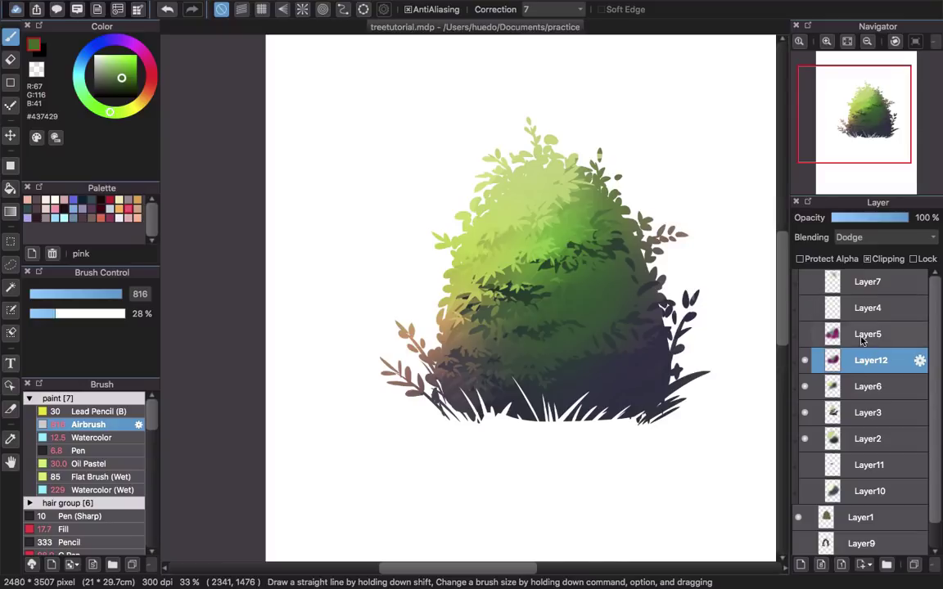
# - Hide Layer12 and show Layer5 with the finished Dodge colouring in its place
pyautogui.click(806, 360)
pyautogui.click(804, 334)
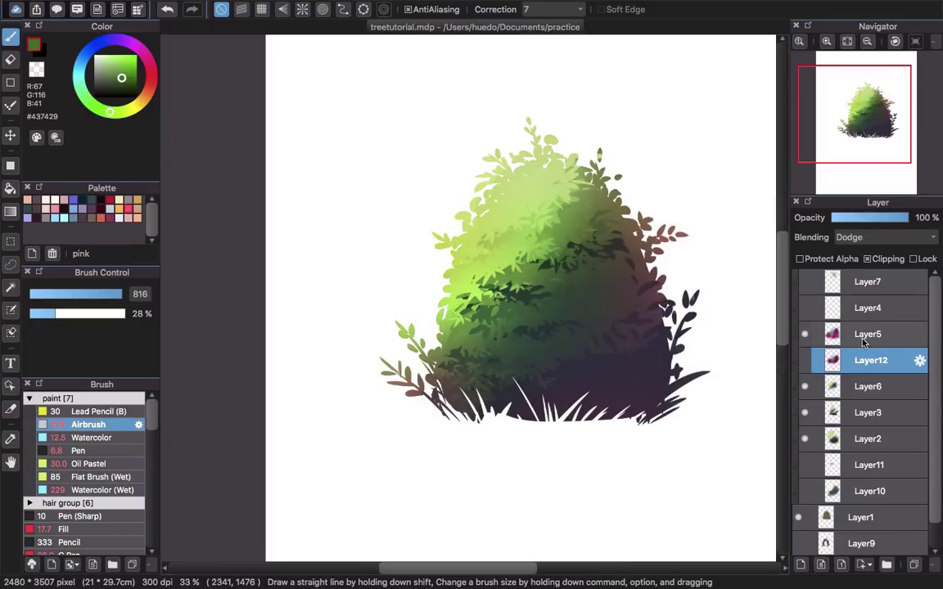
pyautogui.click(862, 342)
# - Select Layer4 and compare the bush with its bright leaf highlights shown and hidden
pyautogui.click(843, 311)
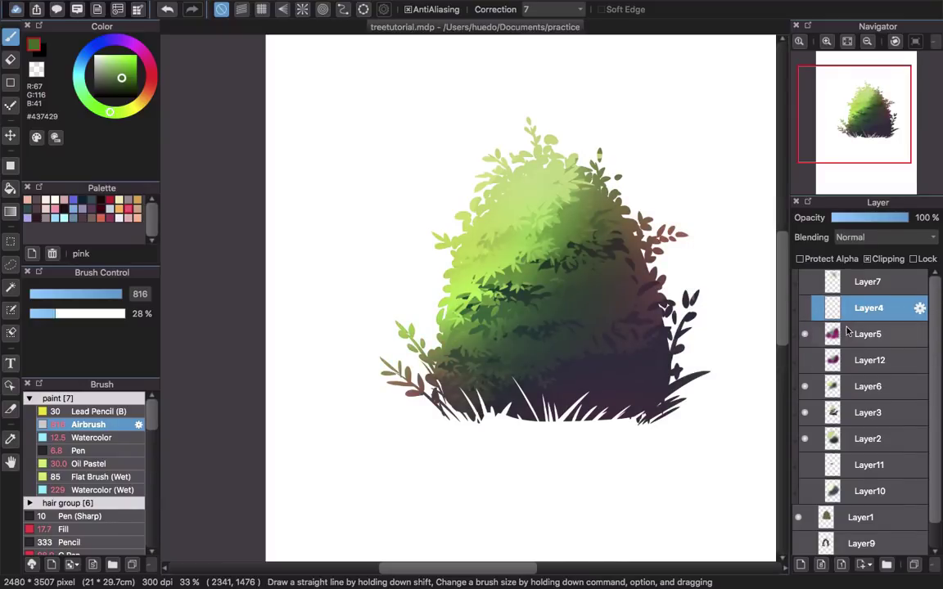
pyautogui.click(804, 309)
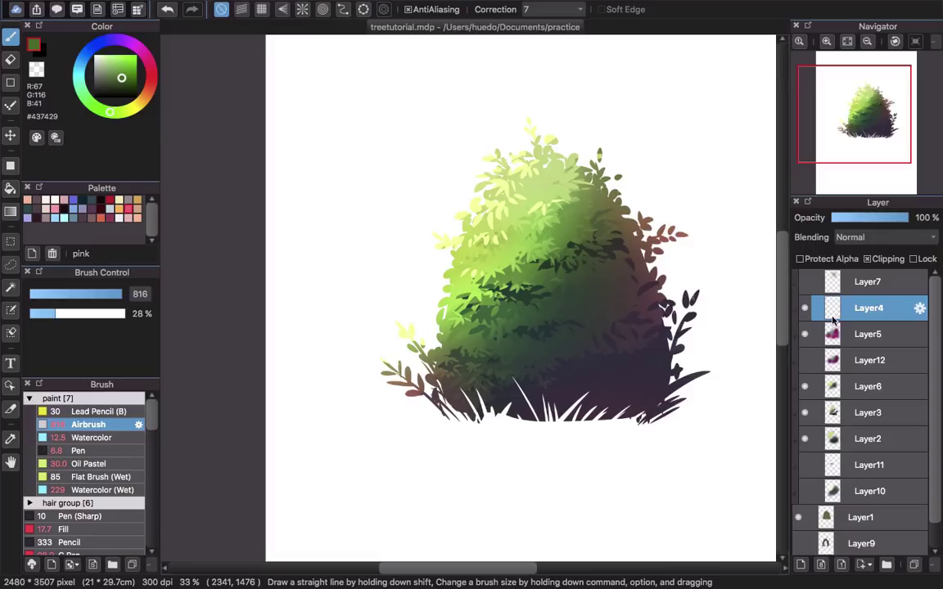
pyautogui.click(804, 311)
pyautogui.click(808, 314)
pyautogui.click(805, 310)
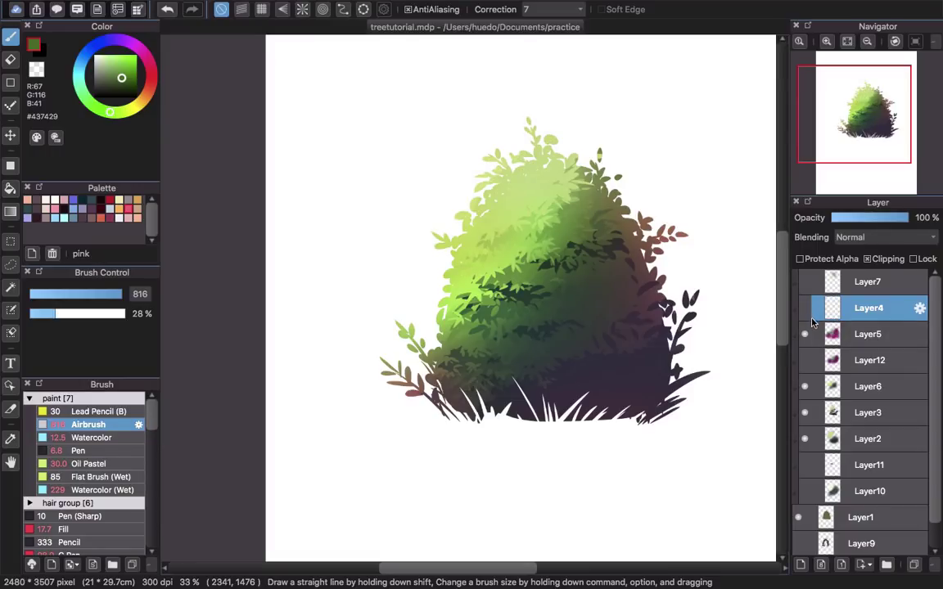
pyautogui.click(805, 311)
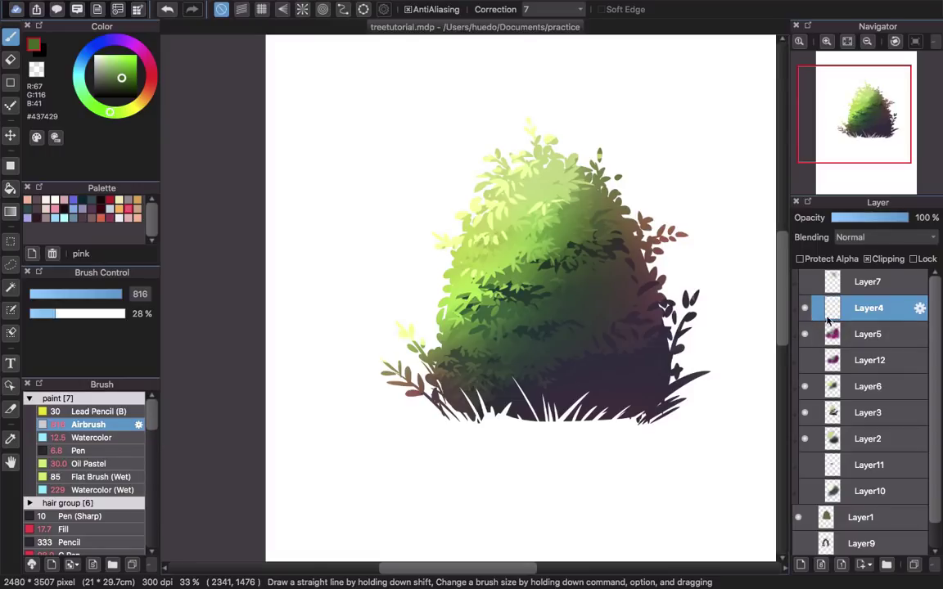
# - Add a new clipping layer above Layer4 and hide Layer4
pyautogui.click(801, 565)
pyautogui.click(804, 334)
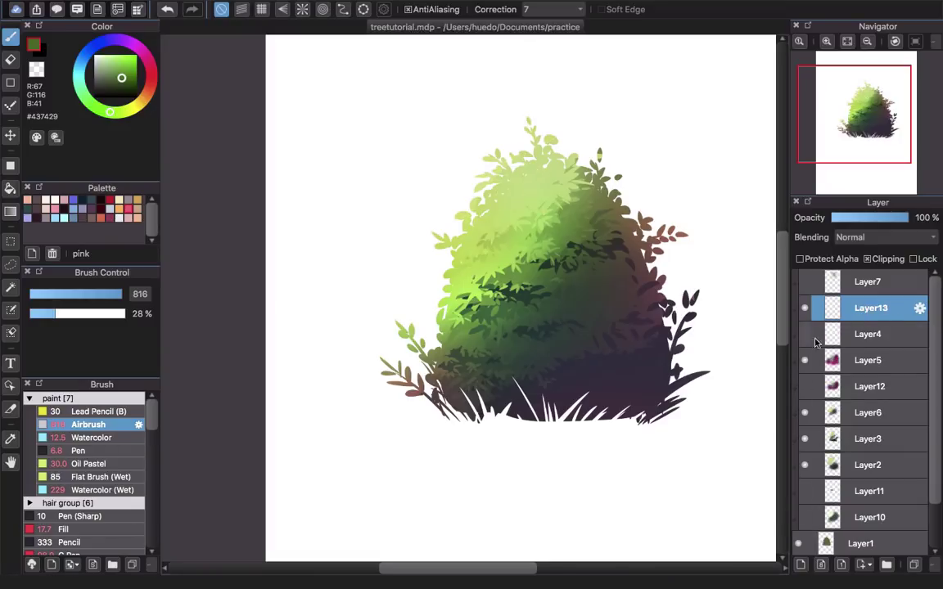
# - Paint pale yellow #FCFFC1 highlight leaves with the G Pen on the bush's sunlit upper-left side and the lower-left twig
pyautogui.keyDown('alt'); pyautogui.click(518, 199); pyautogui.keyUp('alt')
pyautogui.moveTo(519, 198)
pyautogui.mouseDown()
pyautogui.moveTo(521, 162)
pyautogui.moveTo(545, 186)
pyautogui.moveTo(495, 185)
pyautogui.mouseUp()
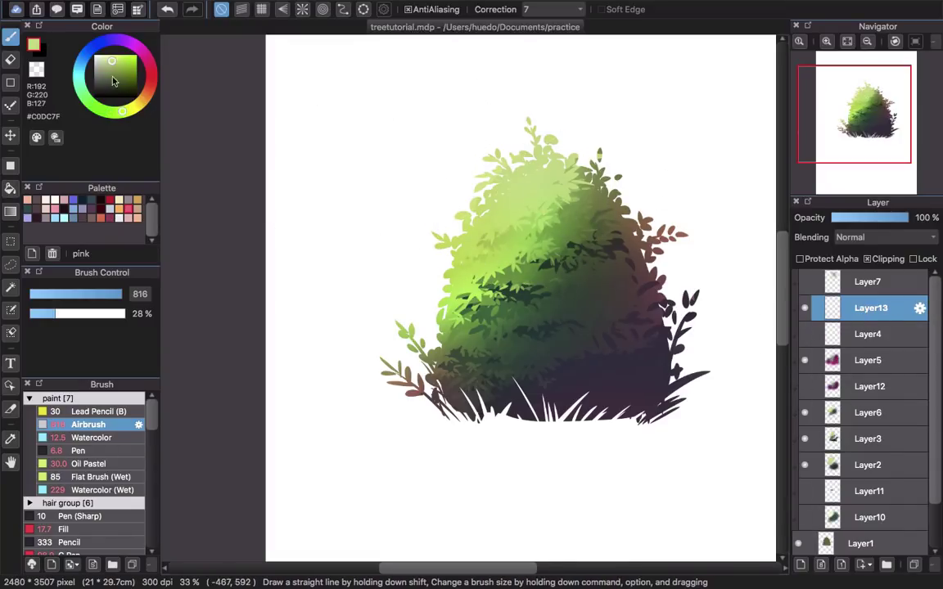
pyautogui.click(105, 57)
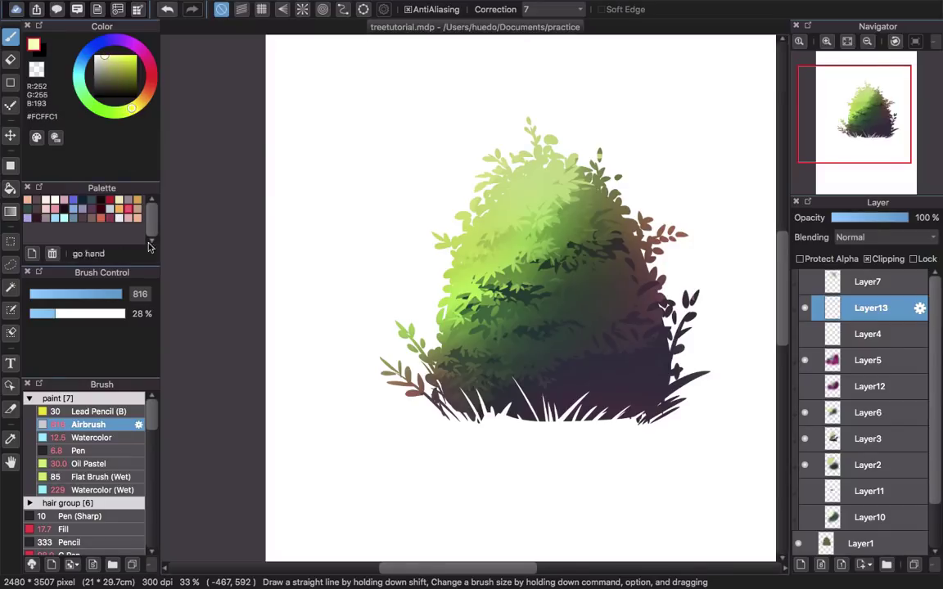
pyautogui.scroll(-5, 152, 442)
pyautogui.click(69, 463)
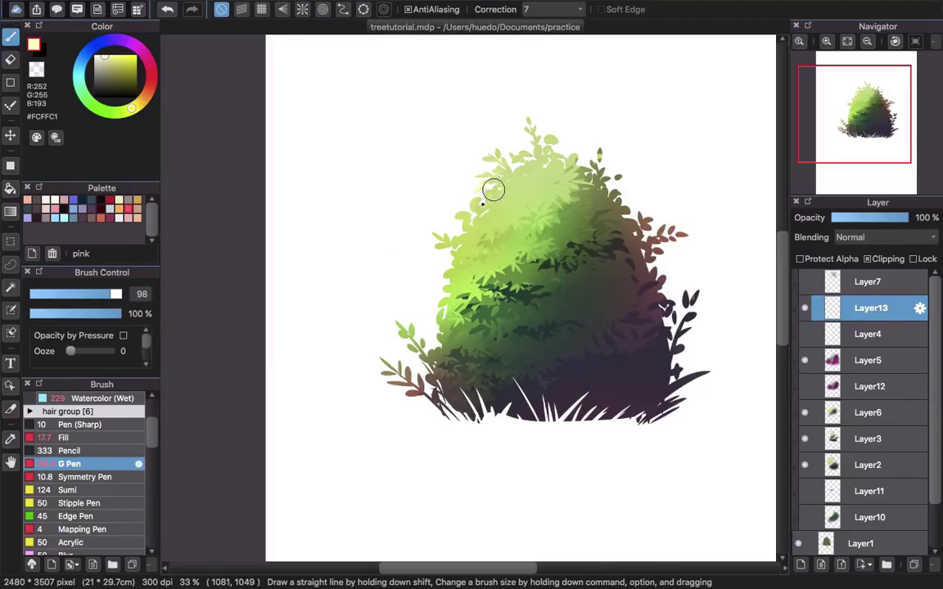
pyautogui.moveTo(493, 190)
pyautogui.mouseDown()
pyautogui.moveTo(524, 190)
pyautogui.moveTo(514, 178)
pyautogui.moveTo(529, 206)
pyautogui.moveTo(480, 219)
pyautogui.moveTo(470, 204)
pyautogui.moveTo(475, 214)
pyautogui.moveTo(501, 213)
pyautogui.moveTo(489, 220)
pyautogui.moveTo(496, 210)
pyautogui.moveTo(507, 218)
pyautogui.moveTo(494, 207)
pyautogui.moveTo(494, 216)
pyautogui.moveTo(524, 222)
pyautogui.moveTo(503, 232)
pyautogui.moveTo(536, 233)
pyautogui.mouseUp()
pyautogui.press('super+z')
pyautogui.moveTo(475, 236)
pyautogui.mouseDown()
pyautogui.moveTo(481, 245)
pyautogui.moveTo(495, 237)
pyautogui.mouseUp()
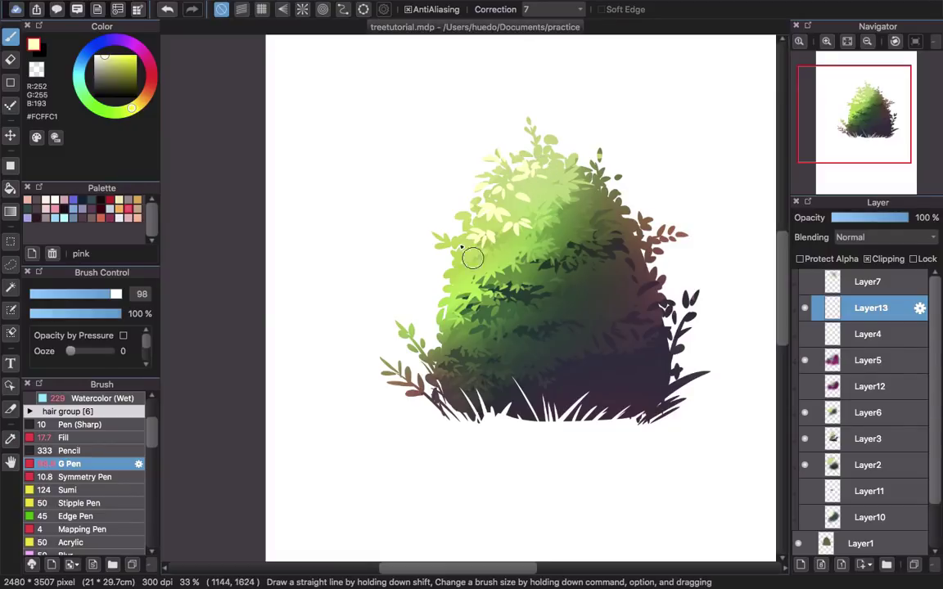
pyautogui.moveTo(401, 331); pyautogui.dragTo(412, 328)
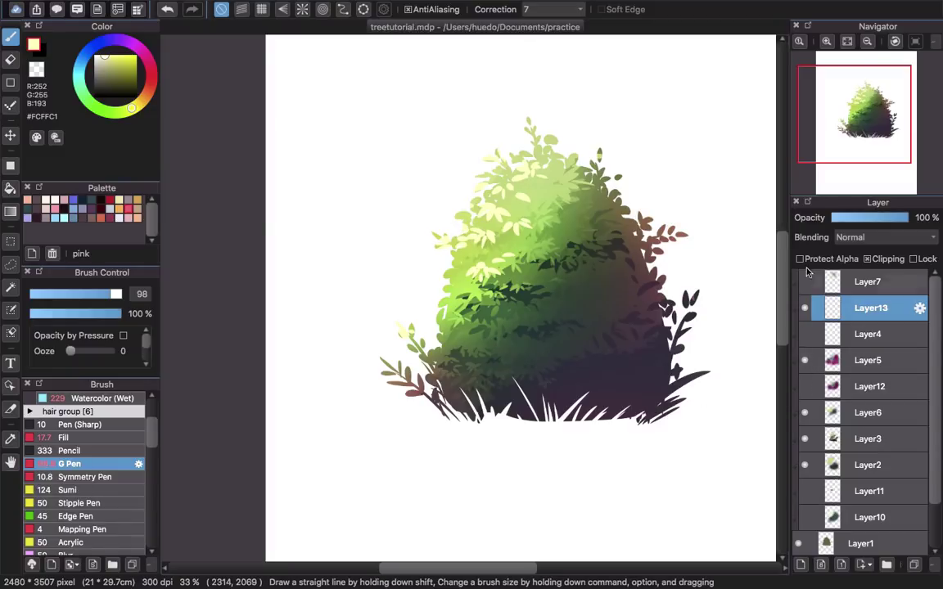
# - Hide Layer13 and show Layer4 with the finished leaf highlights
pyautogui.click(805, 311)
pyautogui.click(805, 334)
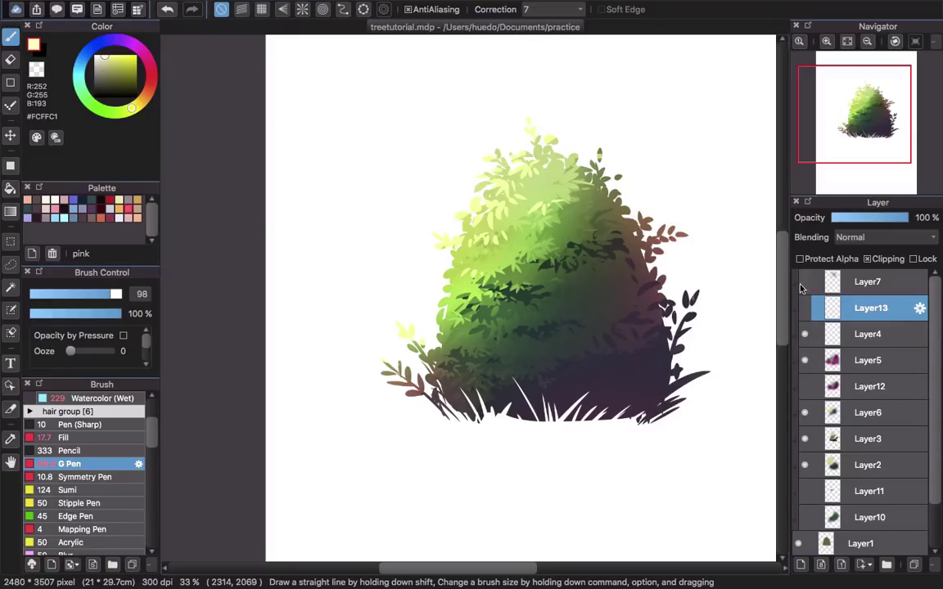
# - Add a new clipping layer above Layer13 and set its blending mode to Add
pyautogui.scroll(-3, 522, 226)
pyautogui.scroll(2, 525, 217)
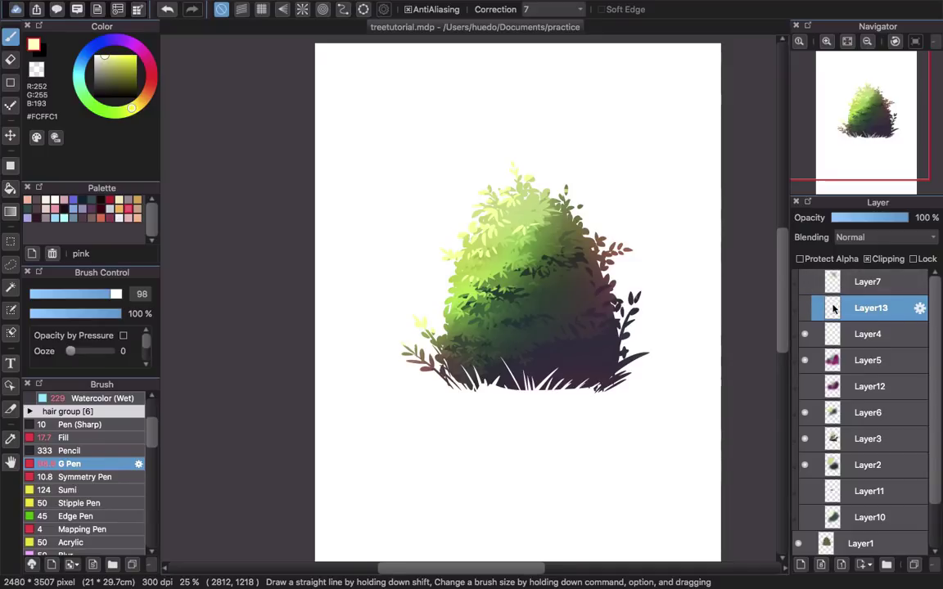
pyautogui.click(800, 564)
pyautogui.click(883, 237)
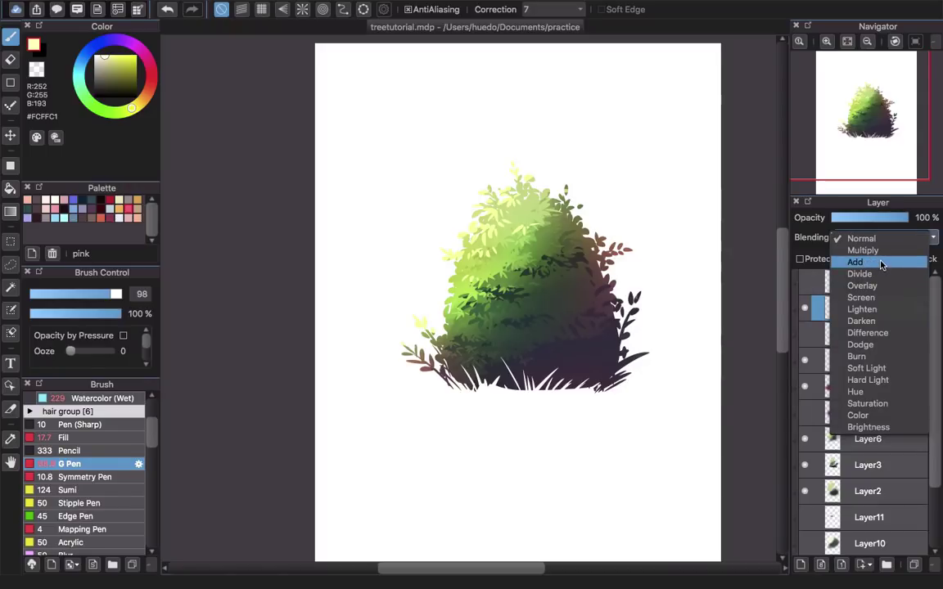
pyautogui.click(880, 263)
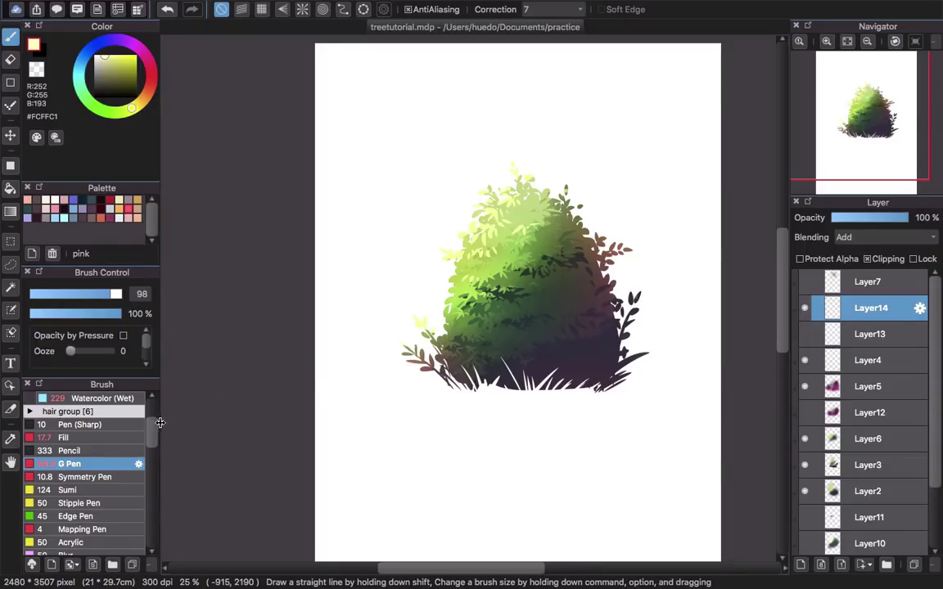
# - Paint a soft pale yellow #FCFFC1 glow over the bush's sunlit upper-left part with the Airbrush at size 816 and 28% opacity
pyautogui.moveTo(159, 422); pyautogui.dragTo(152, 401)
pyautogui.click(115, 427)
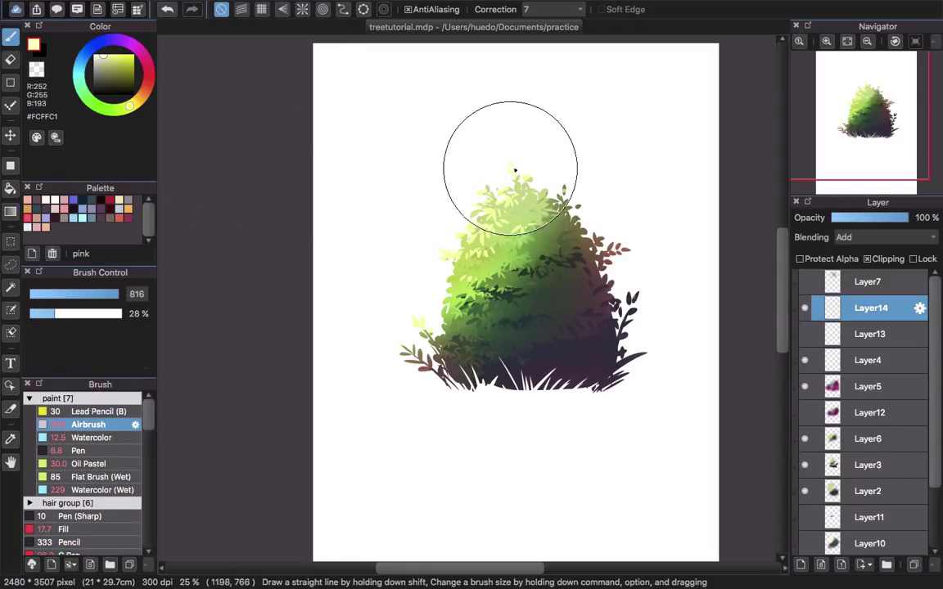
pyautogui.moveTo(505, 158)
pyautogui.mouseDown()
pyautogui.moveTo(490, 182)
pyautogui.moveTo(463, 236)
pyautogui.moveTo(485, 263)
pyautogui.moveTo(603, 316)
pyautogui.mouseUp()
pyautogui.press('super+z')
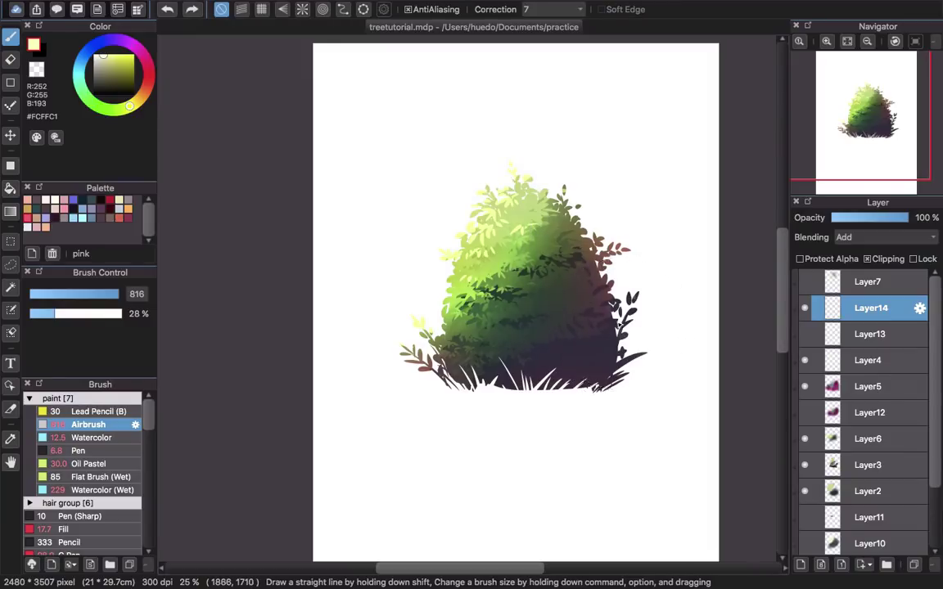
pyautogui.moveTo(505, 166)
pyautogui.mouseDown()
pyautogui.moveTo(482, 205)
pyautogui.moveTo(529, 355)
pyautogui.moveTo(570, 389)
pyautogui.moveTo(499, 227)
pyautogui.mouseUp()
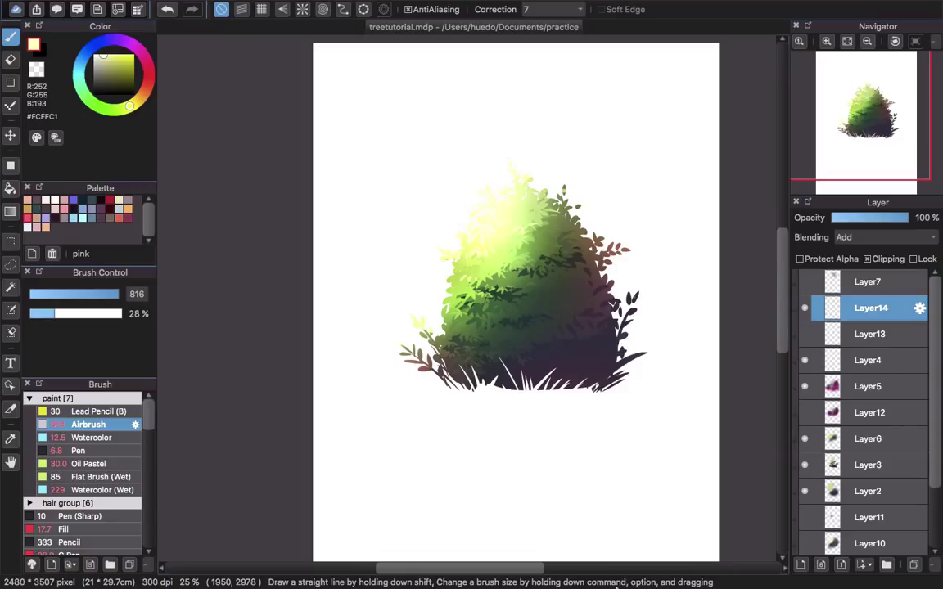
# - Hide Layer14 and show Layer7 with the finished glow
pyautogui.click(805, 309)
pyautogui.click(805, 282)
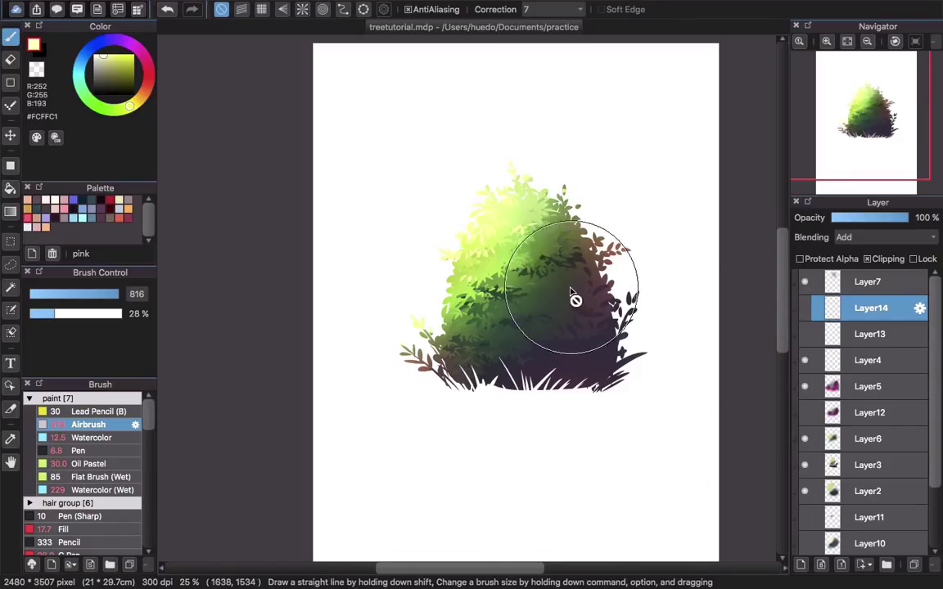